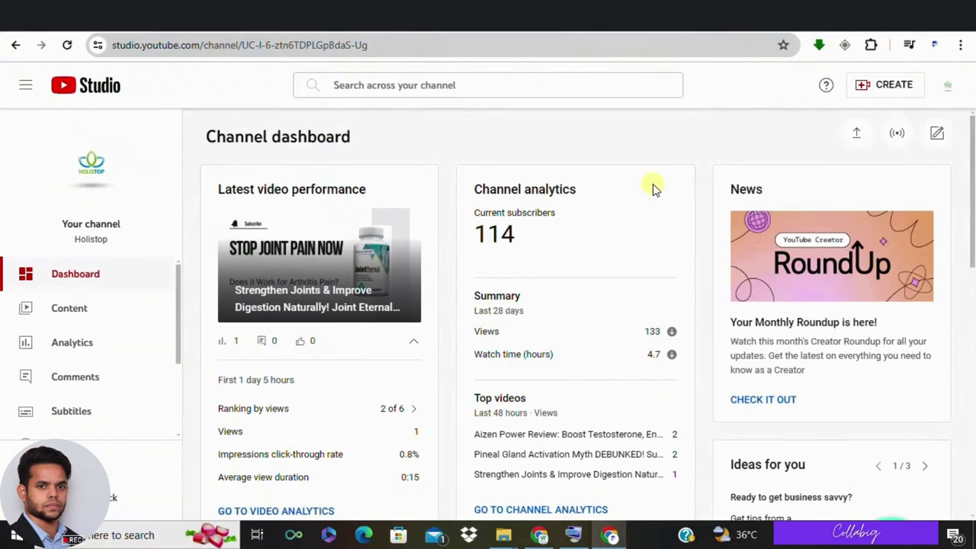
# From the Studio Content list, open the Nanotechnology skincare video's public YouTube watch page
pyautogui.scroll(-1, 653, 188)
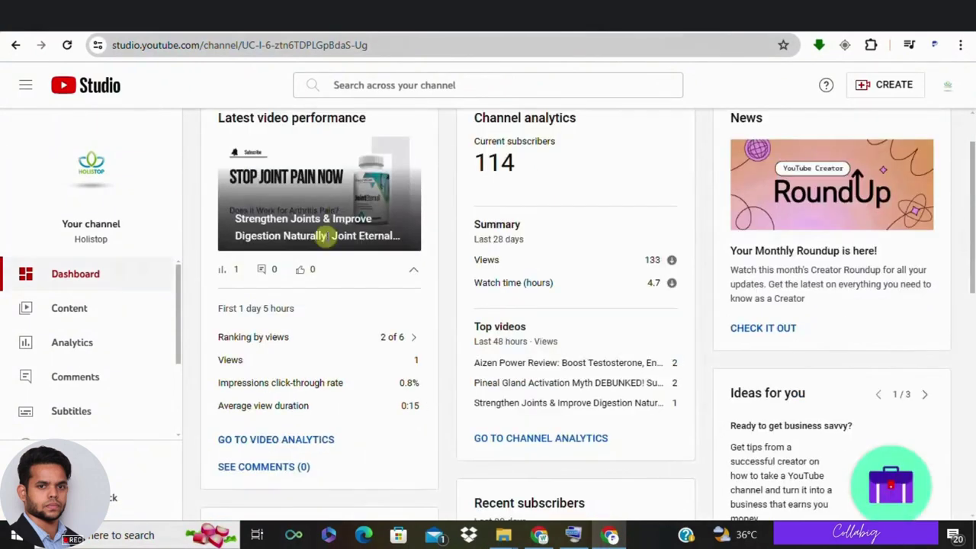
pyautogui.scroll(1, 606, 240)
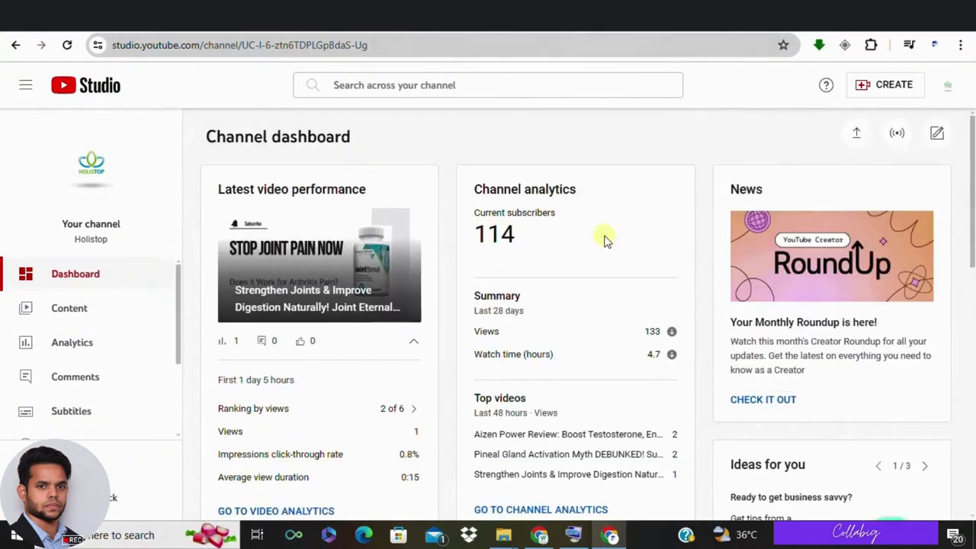
pyautogui.click(67, 315)
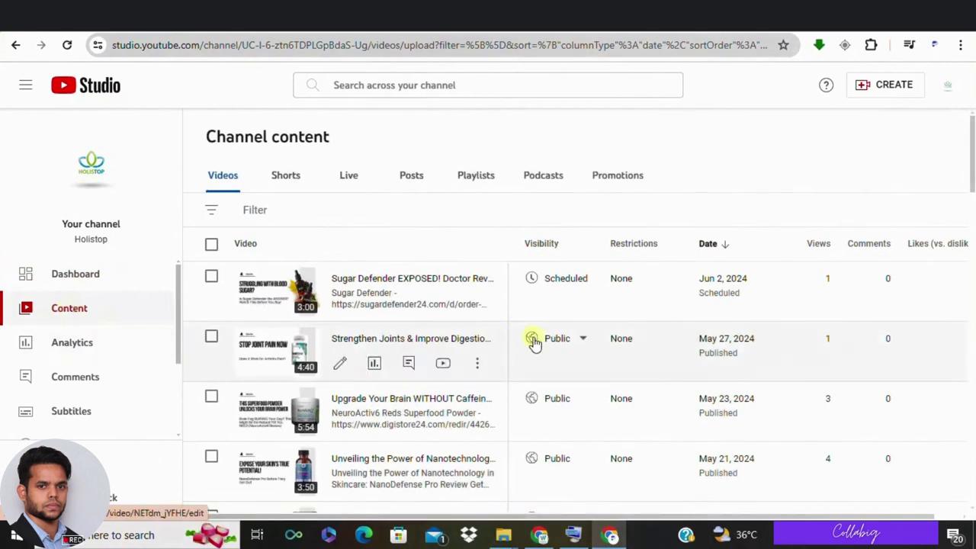
pyautogui.scroll(-1, 535, 343)
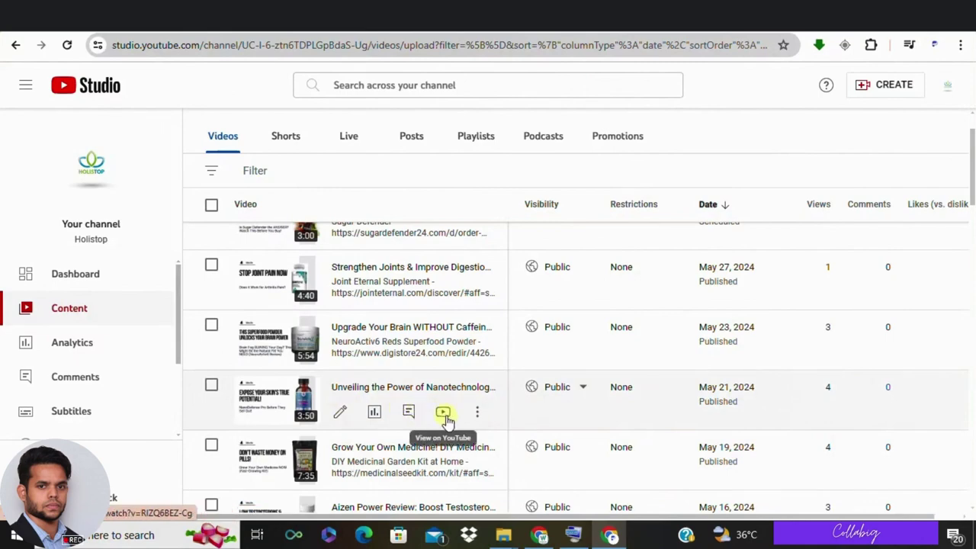
pyautogui.scroll(1, 446, 420)
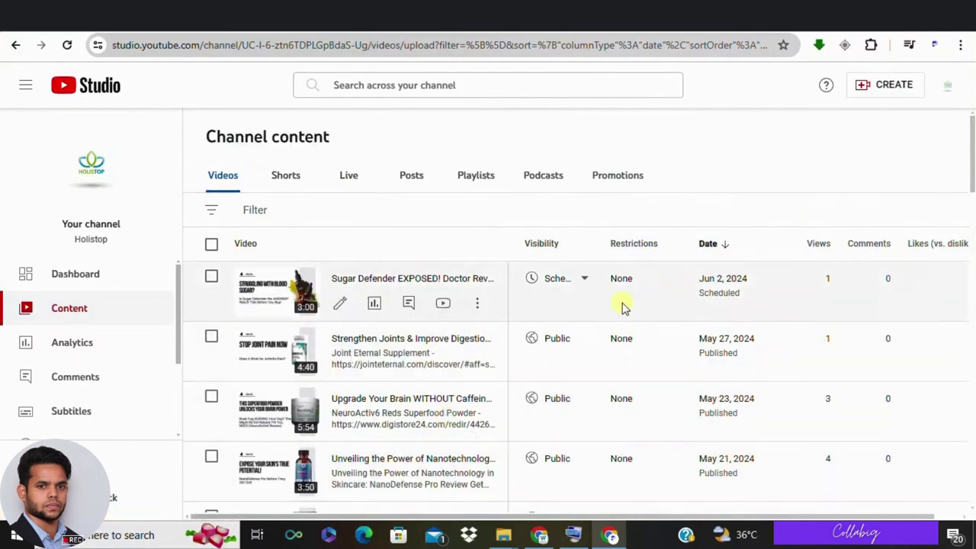
pyautogui.scroll(-1, 533, 374)
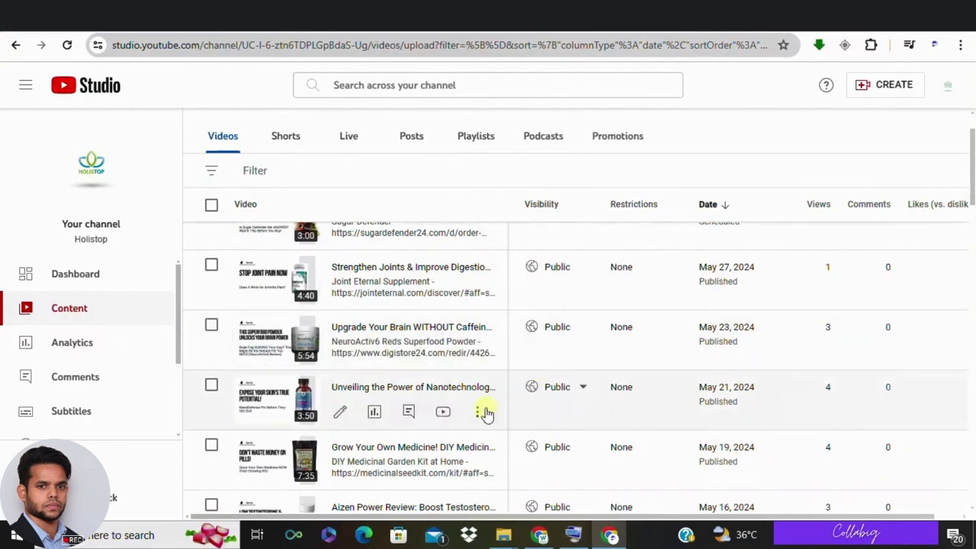
pyautogui.click(442, 415)
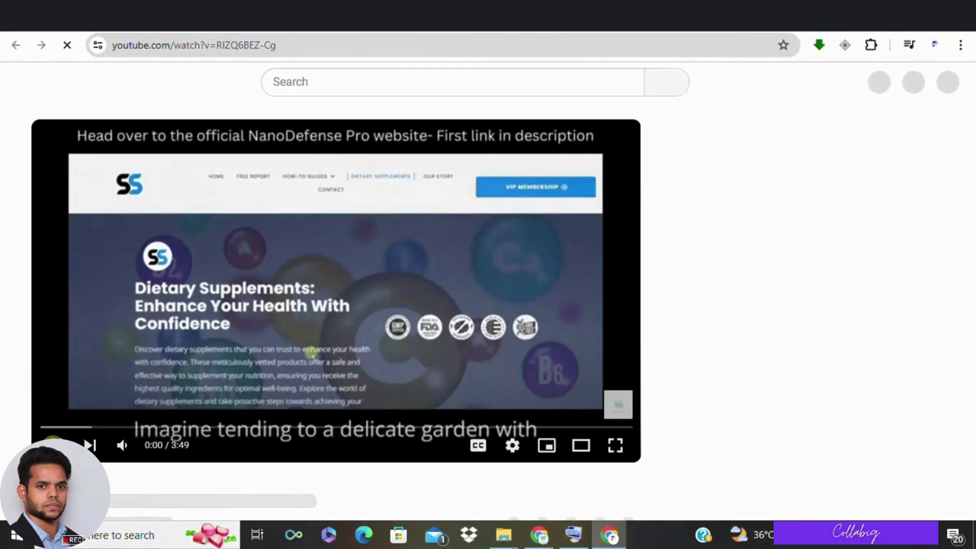
# Pause the video and set its playback quality to 1080p
pyautogui.click(53, 445)
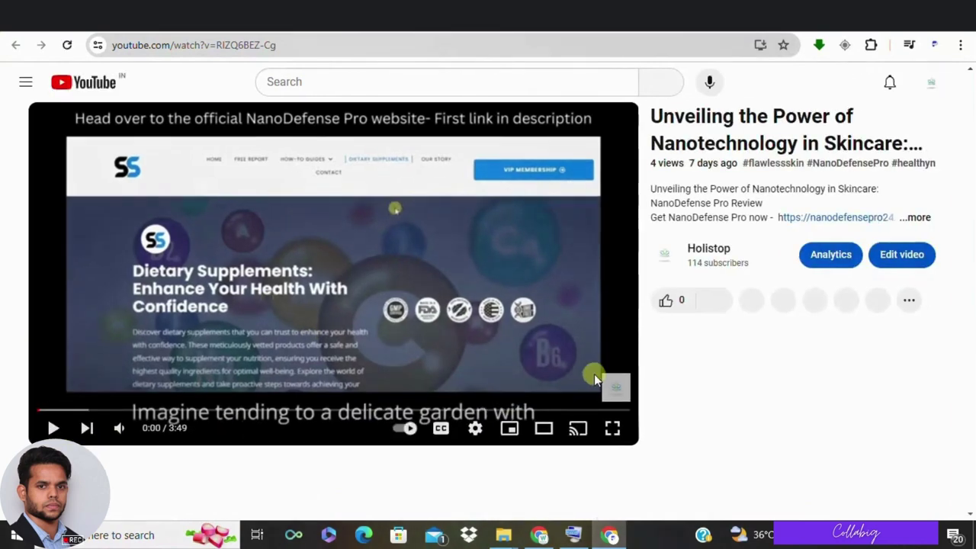
pyautogui.click(478, 433)
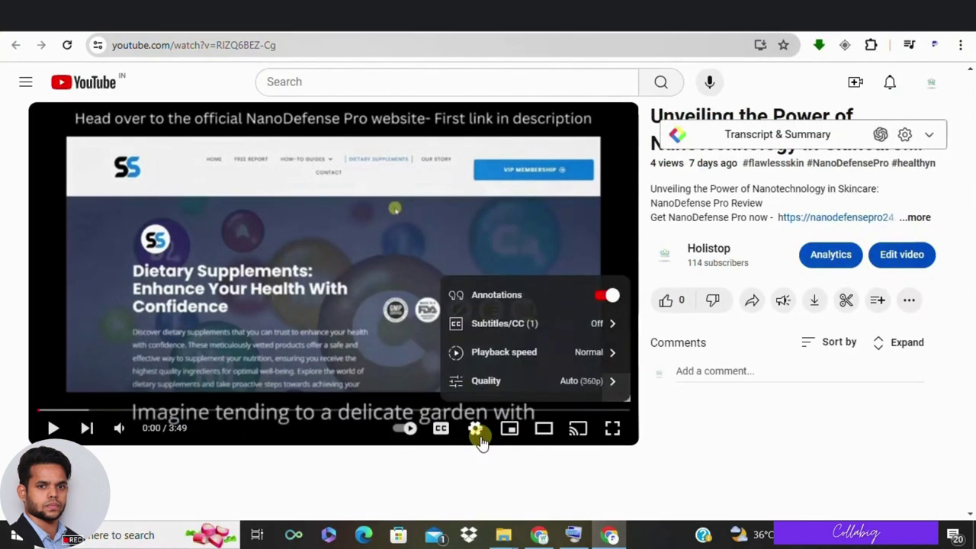
pyautogui.click(587, 381)
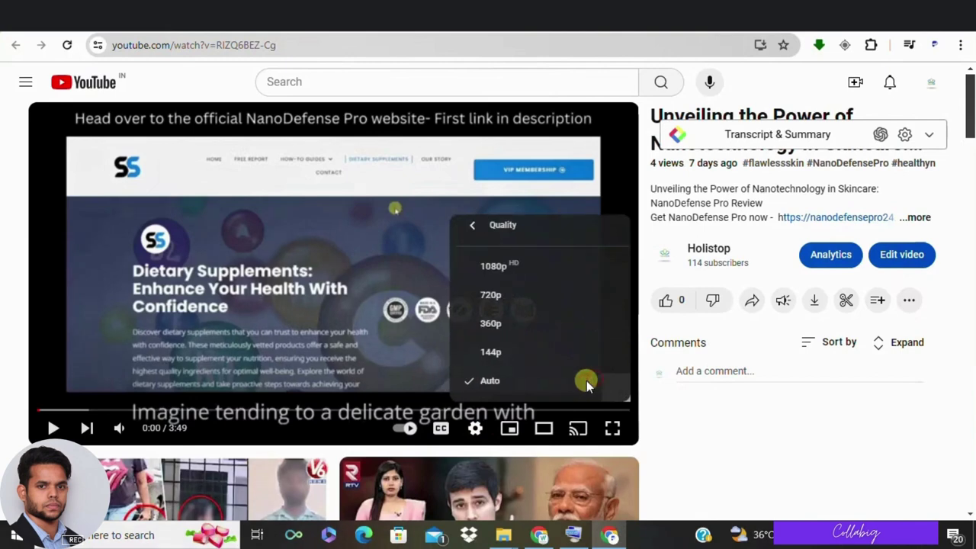
pyautogui.click(511, 266)
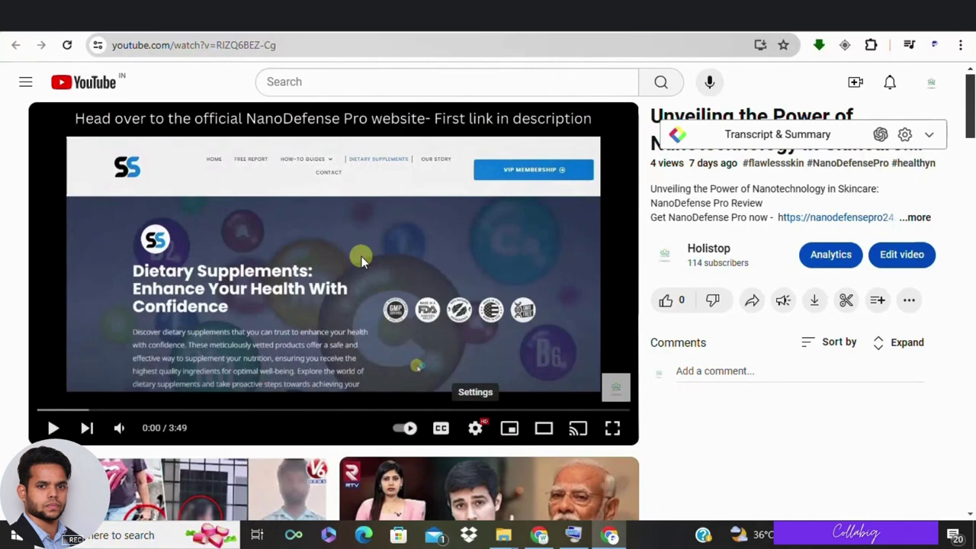
# Expand the Glasp Transcript & Summary panel and look through the English auto-generated transcript
pyautogui.click(929, 135)
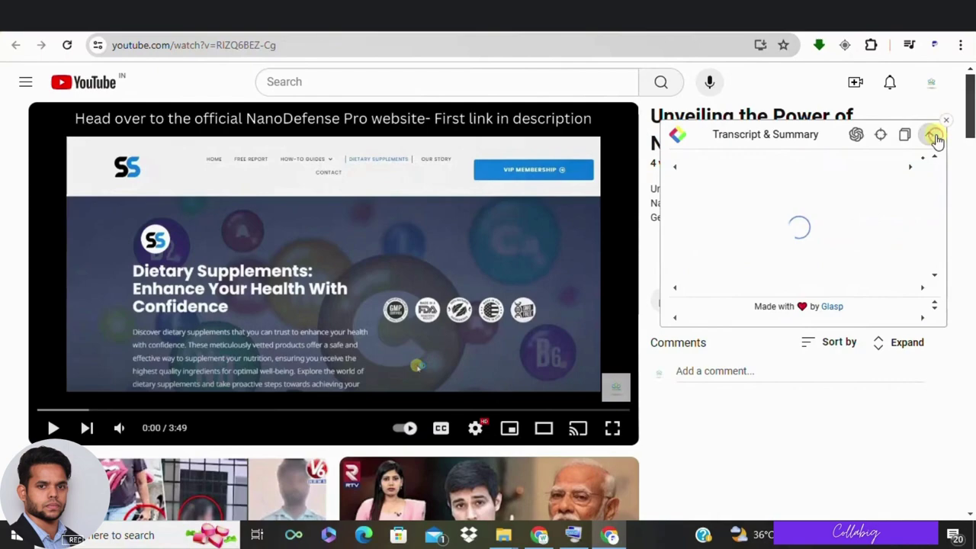
pyautogui.scroll(-5, 810, 221)
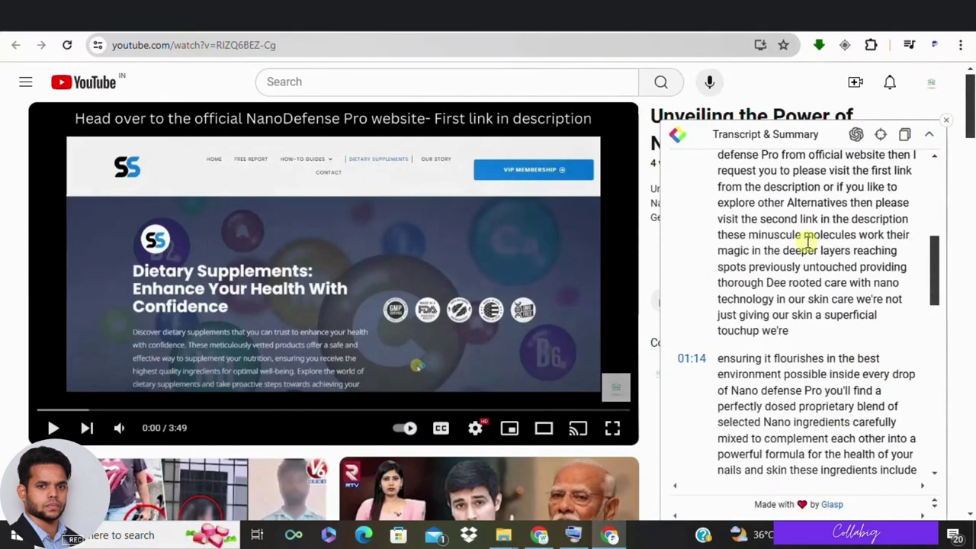
pyautogui.scroll(-15, 806, 243)
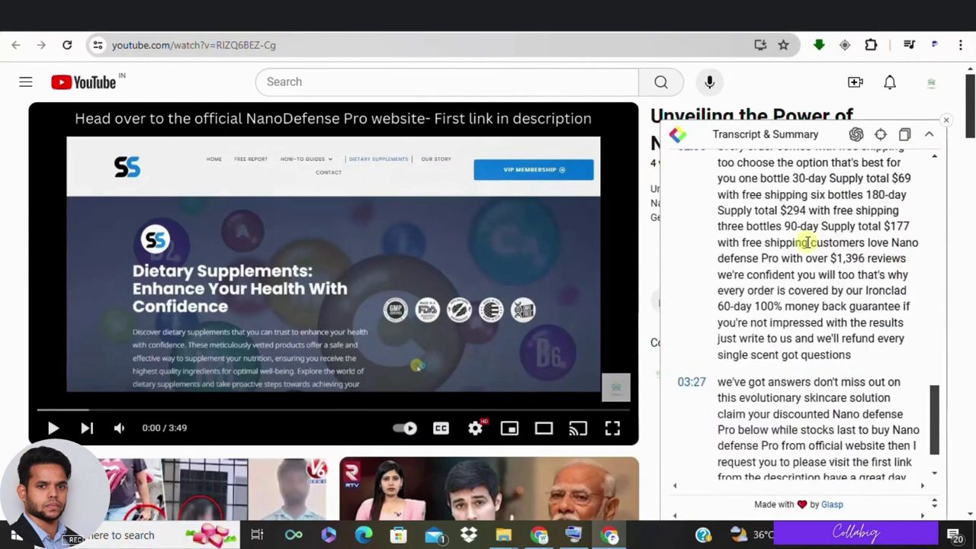
pyautogui.scroll(-2, 806, 243)
pyautogui.scroll(20, 808, 252)
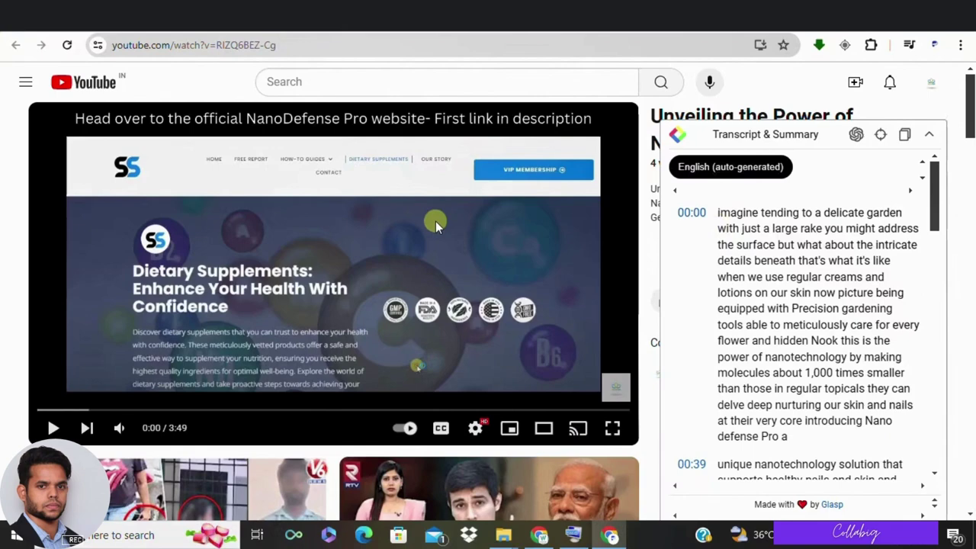
pyautogui.click(663, 16)
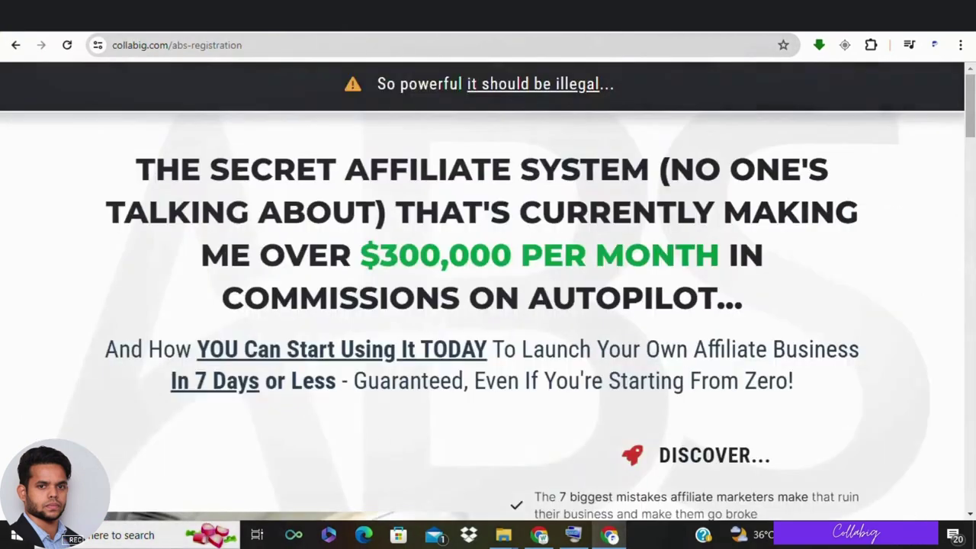
pyautogui.scroll(-8, 408, 198)
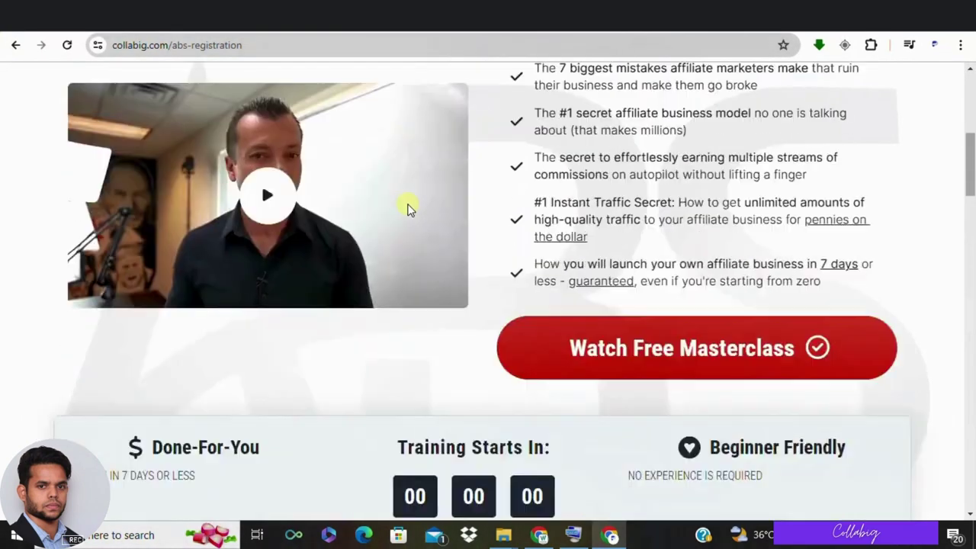
pyautogui.scroll(-10, 407, 212)
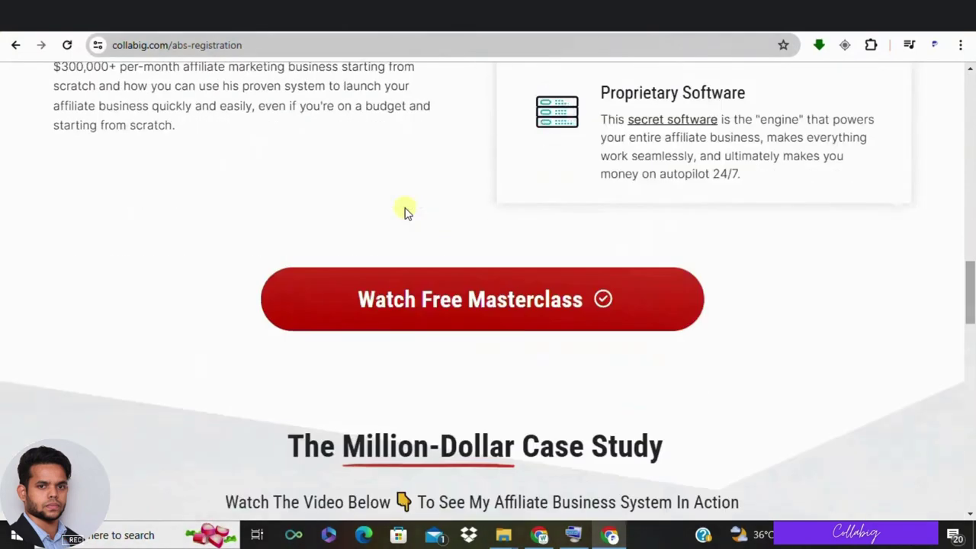
pyautogui.scroll(-3, 406, 212)
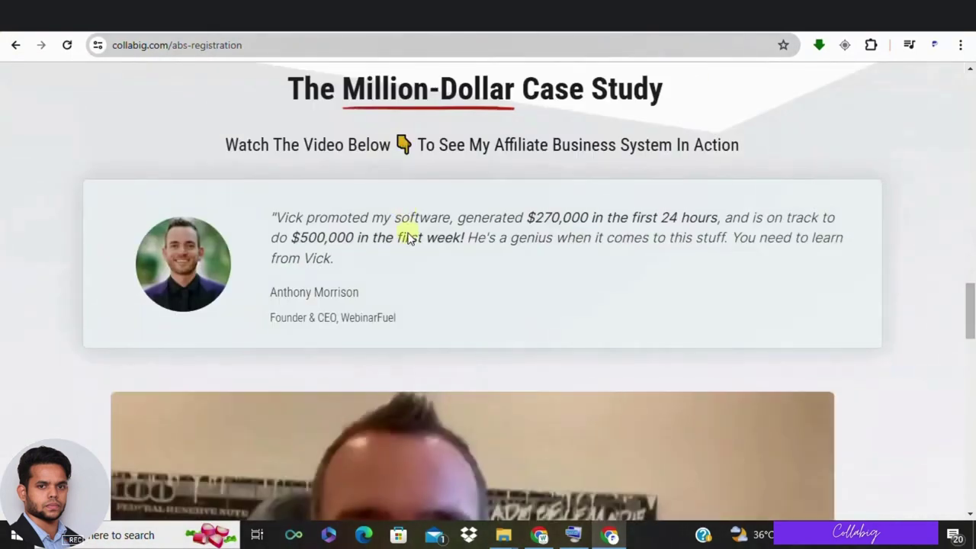
pyautogui.scroll(-9, 407, 221)
pyautogui.scroll(-2, 406, 240)
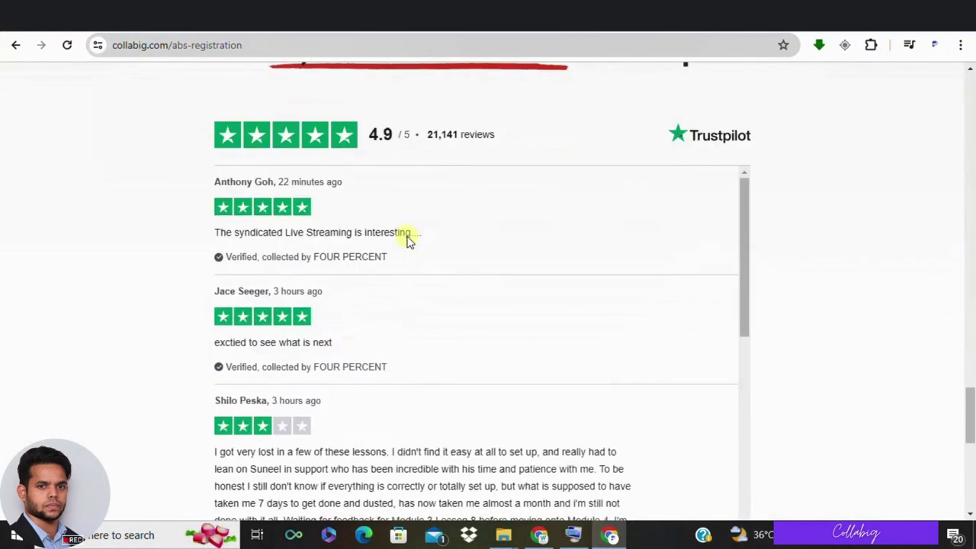
pyautogui.scroll(1, 388, 212)
pyautogui.scroll(-10, 388, 229)
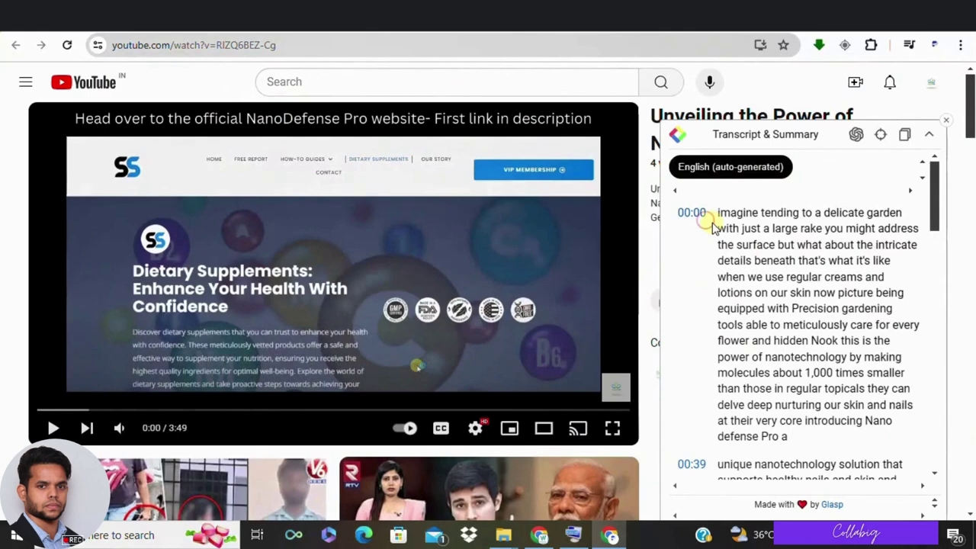
# Review the transcript's opening text in Glasp, then switch to the GravityWrite homepage tab
pyautogui.moveTo(713, 227); pyautogui.dragTo(818, 388)
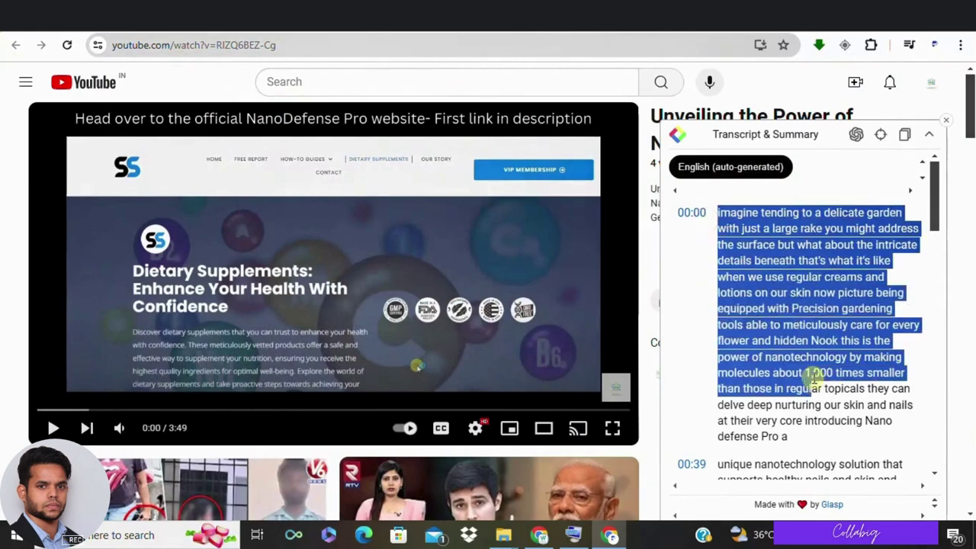
pyautogui.click(692, 260)
pyautogui.scroll(-6, 854, 272)
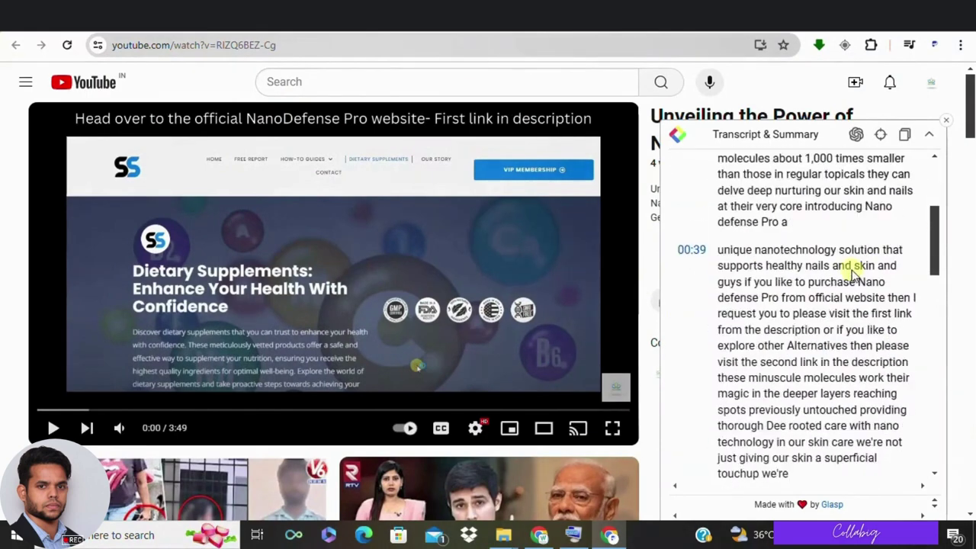
pyautogui.scroll(6, 852, 272)
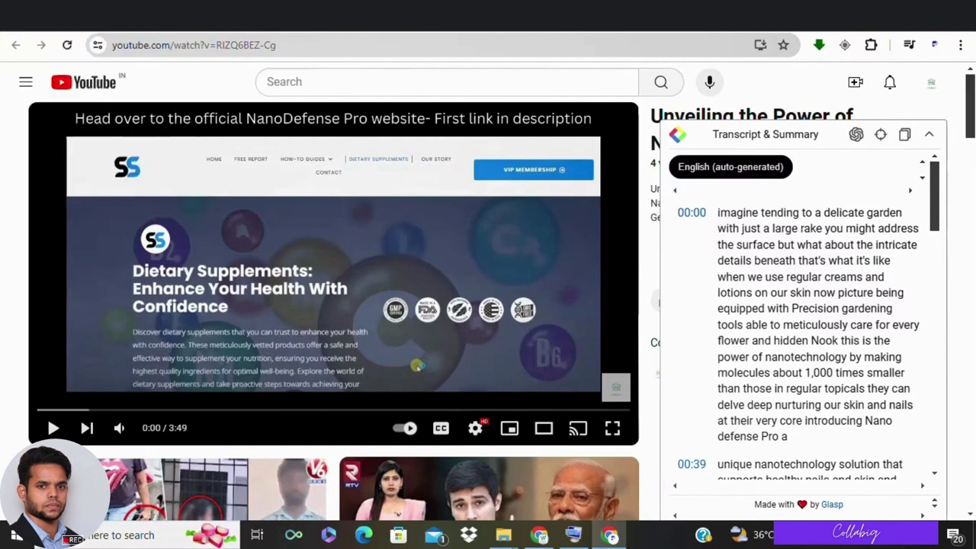
pyautogui.click(76, 15)
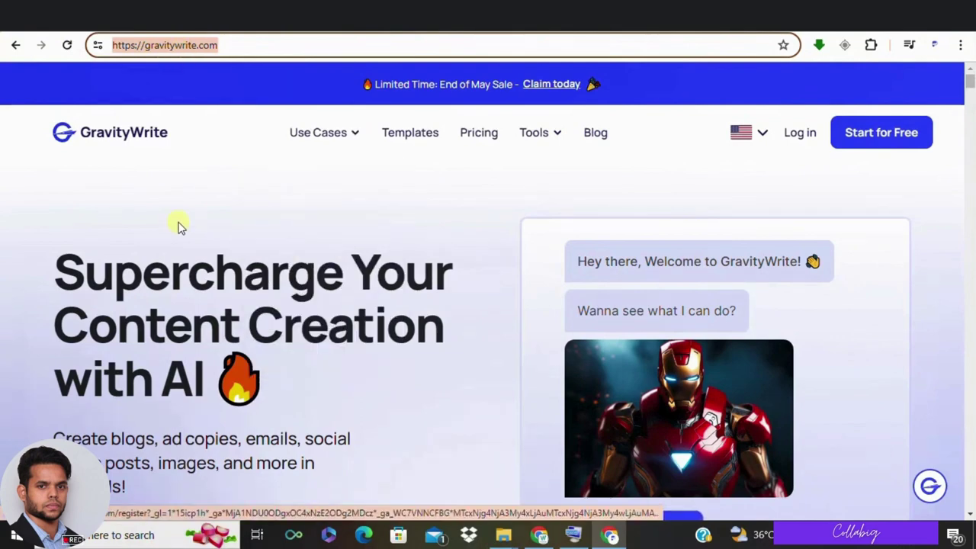
# Scroll through the GravityWrite homepage demo and its list of AI tools
pyautogui.scroll(-6, 478, 246)
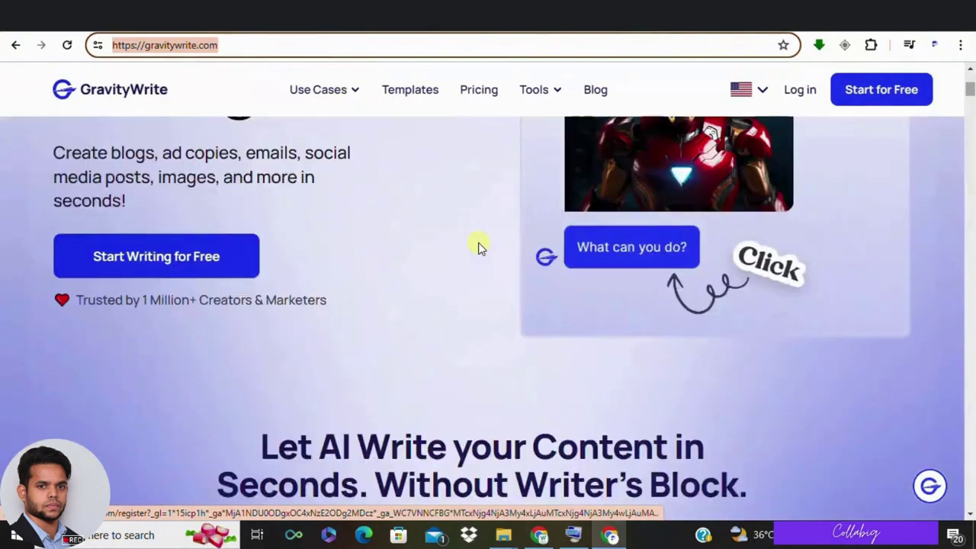
pyautogui.scroll(-4, 477, 246)
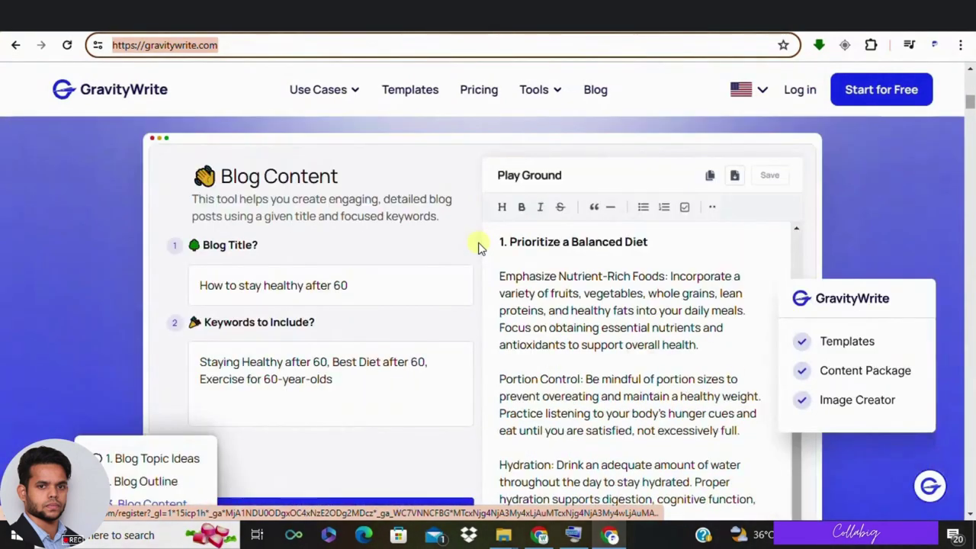
pyautogui.scroll(-1, 478, 246)
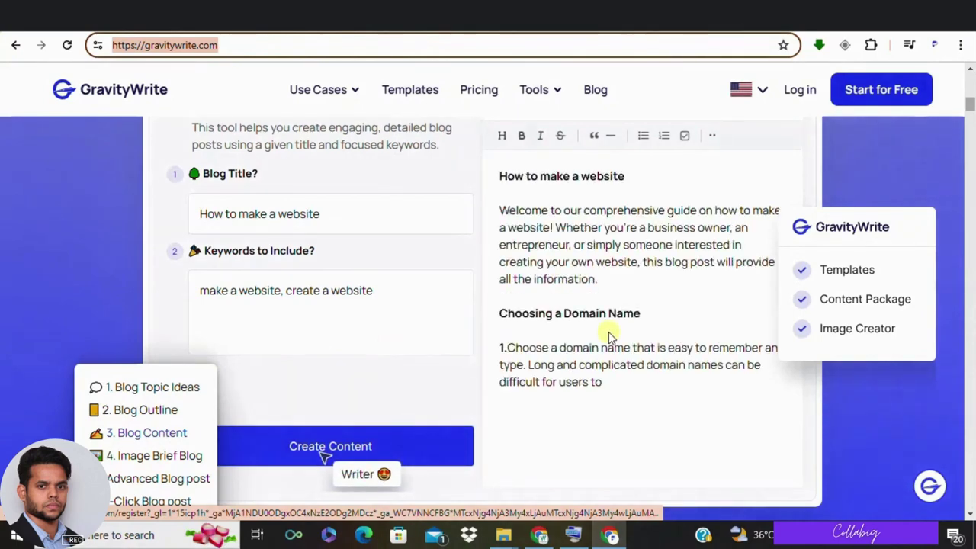
pyautogui.scroll(-6, 609, 335)
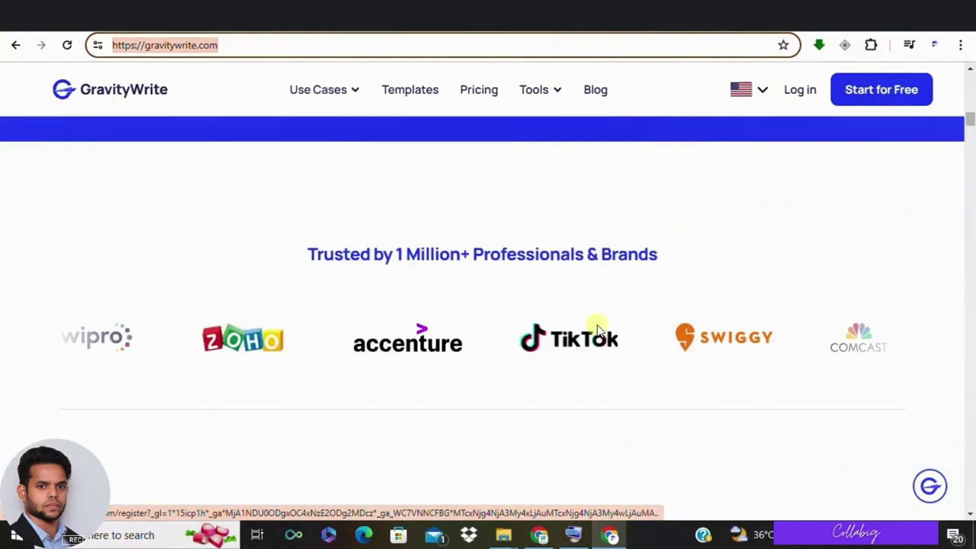
pyautogui.scroll(-15, 597, 328)
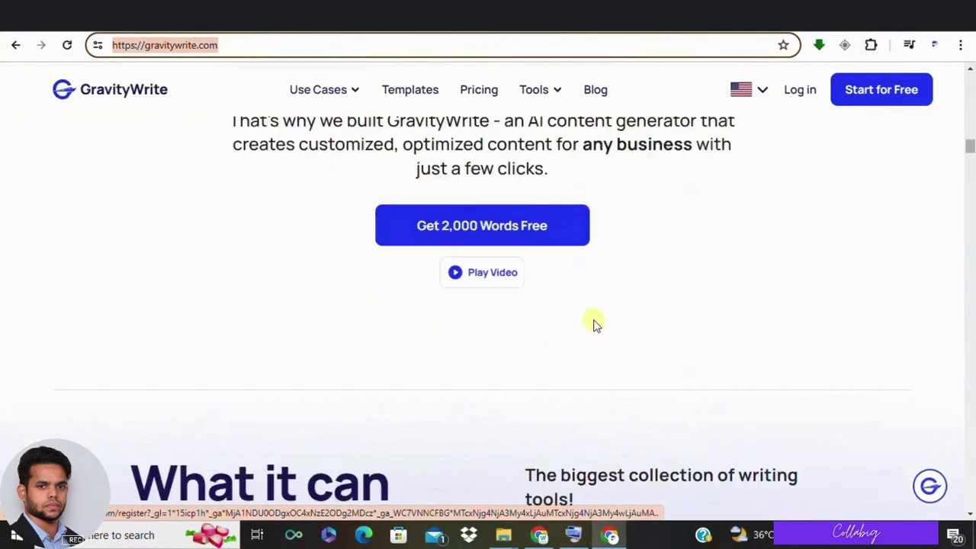
pyautogui.scroll(-1, 594, 320)
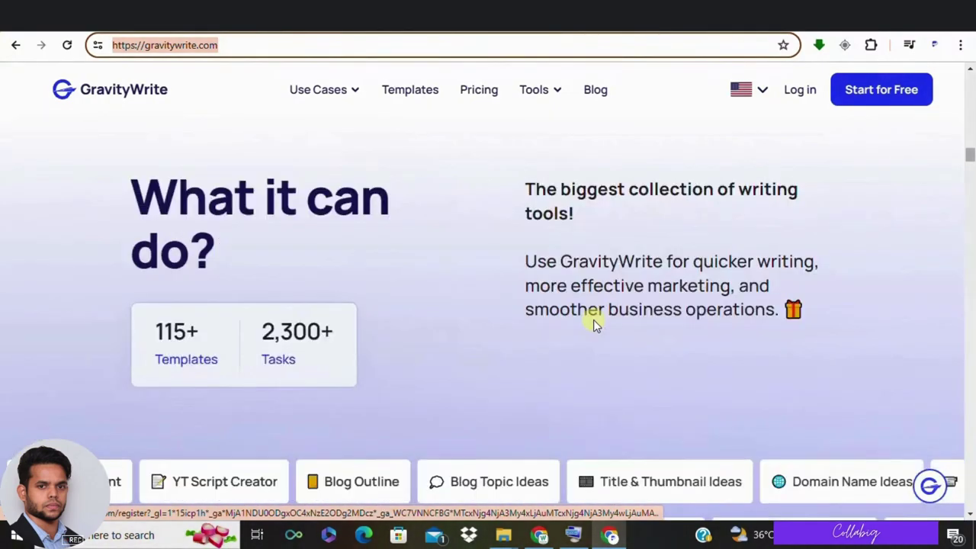
pyautogui.scroll(-4, 593, 320)
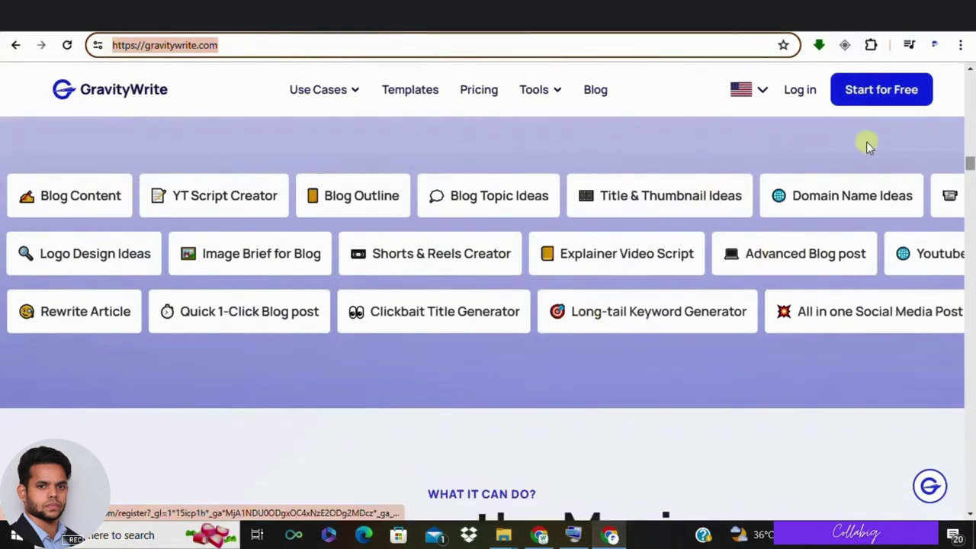
pyautogui.scroll(-2, 895, 165)
pyautogui.scroll(10, 897, 160)
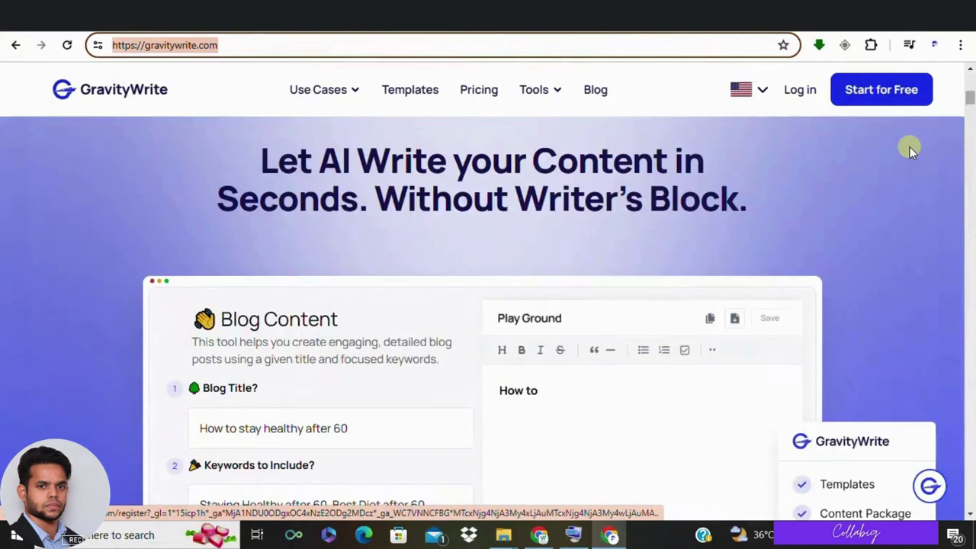
pyautogui.scroll(5, 909, 146)
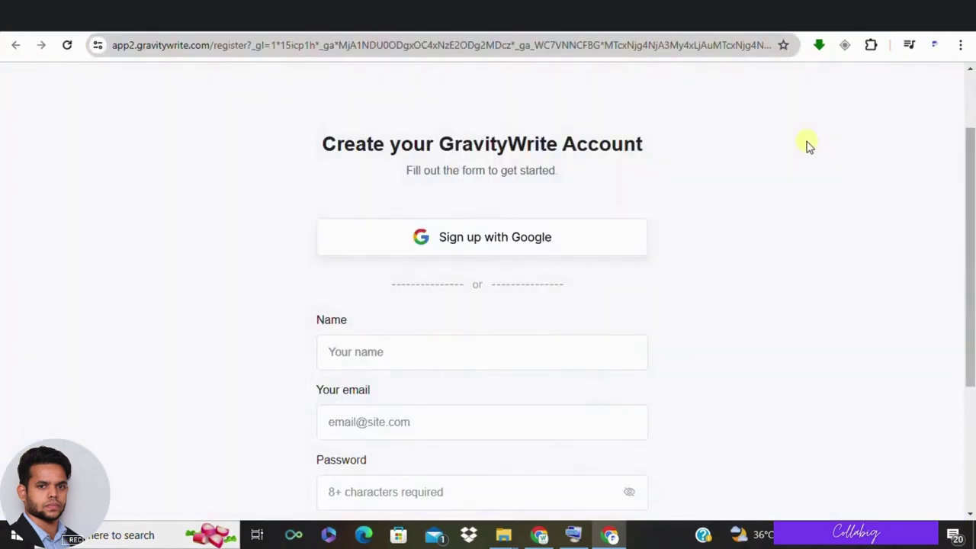
# Scroll through the GravityWrite account registration page
pyautogui.scroll(-1, 786, 149)
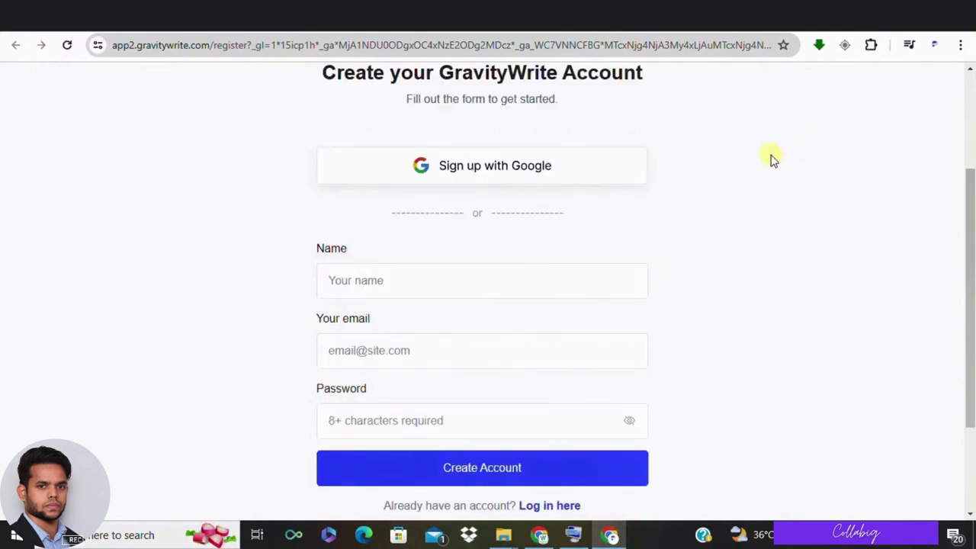
pyautogui.scroll(1, 771, 159)
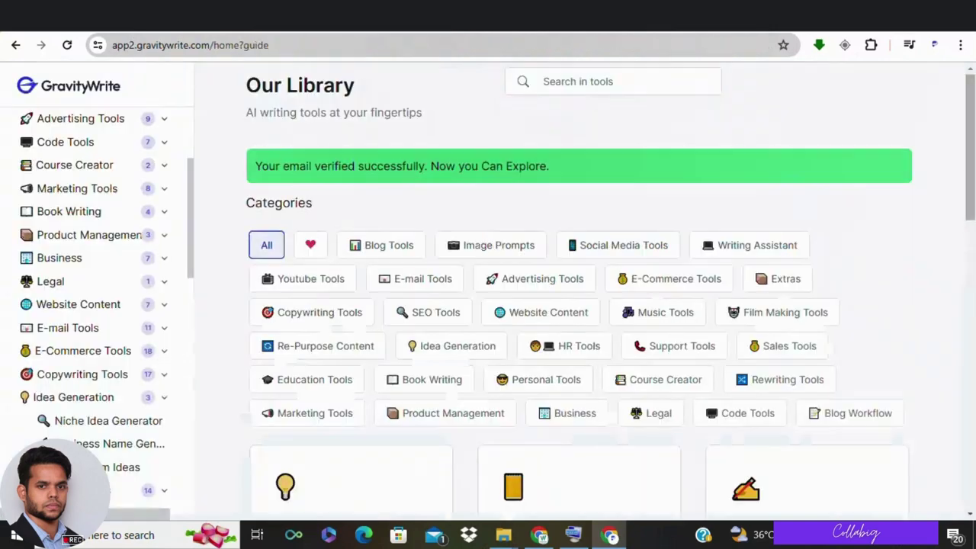
# Browse the Our Library sidebar tool list, e.g. Blog Title Generator and Blog Content Calendar
pyautogui.scroll(5, 130, 201)
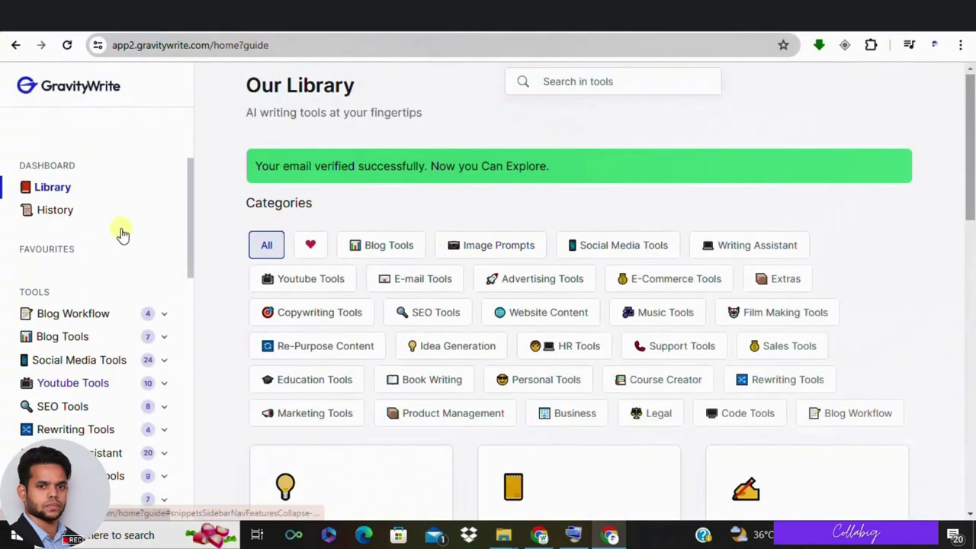
pyautogui.scroll(-10, 130, 246)
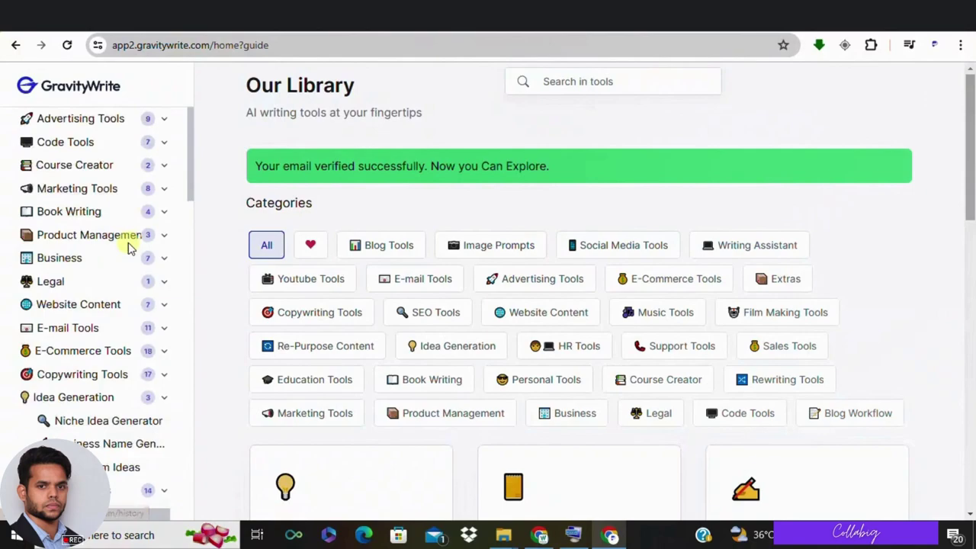
pyautogui.scroll(-6, 96, 277)
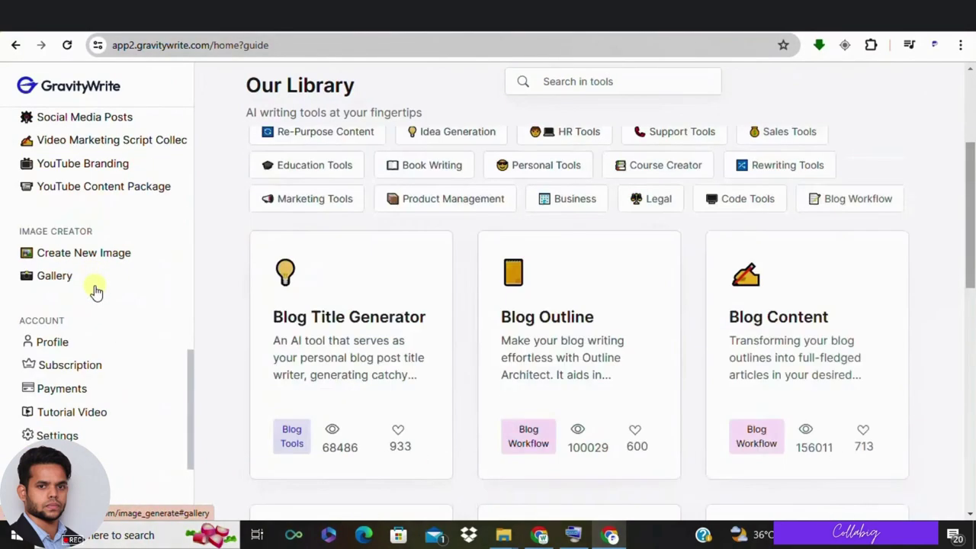
pyautogui.scroll(-6, 431, 337)
pyautogui.scroll(-3, 441, 334)
pyautogui.scroll(10, 440, 333)
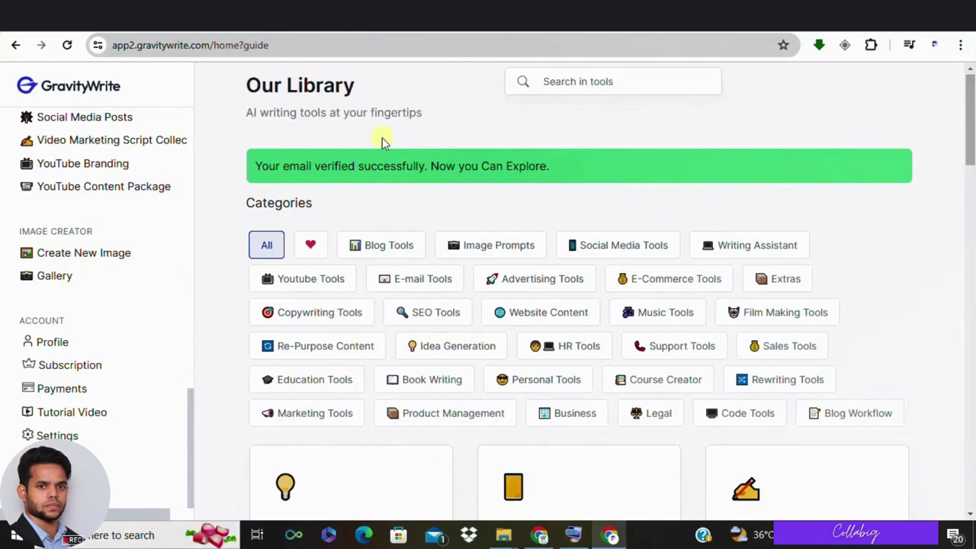
# Generate a niche-idea table for 'Affiliate Marketing for Beginners' and review its overviews and profit potential
pyautogui.click(350, 17)
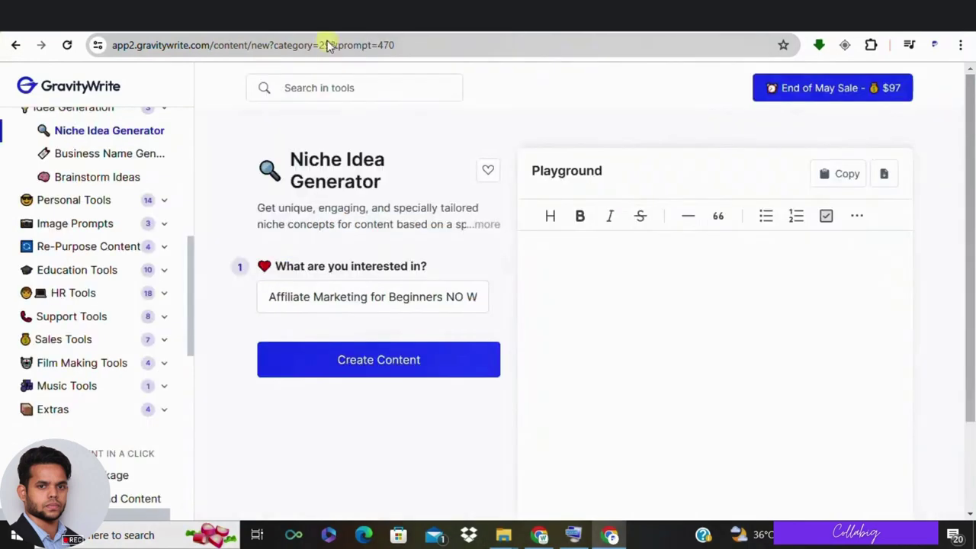
pyautogui.scroll(1, 146, 272)
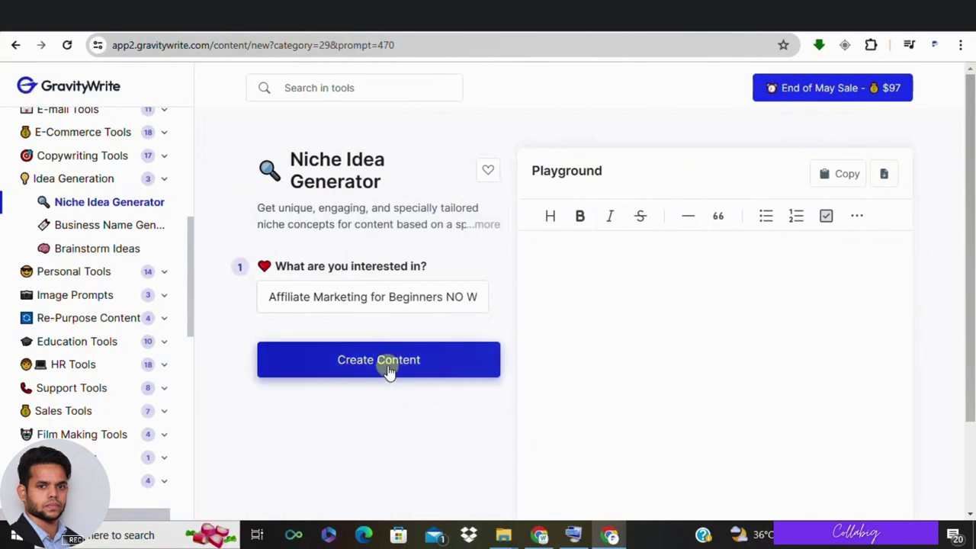
pyautogui.tripleClick(339, 300)
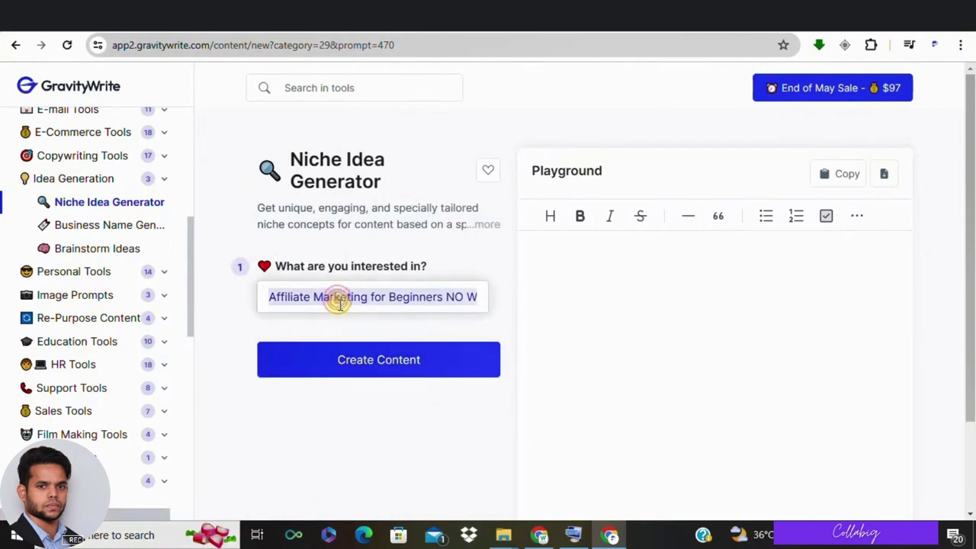
pyautogui.click(357, 363)
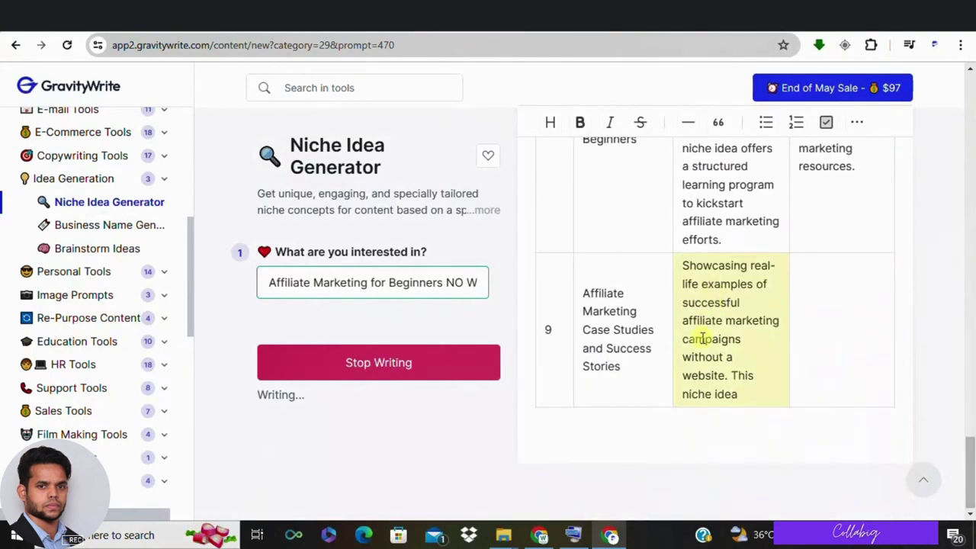
pyautogui.scroll(20, 701, 339)
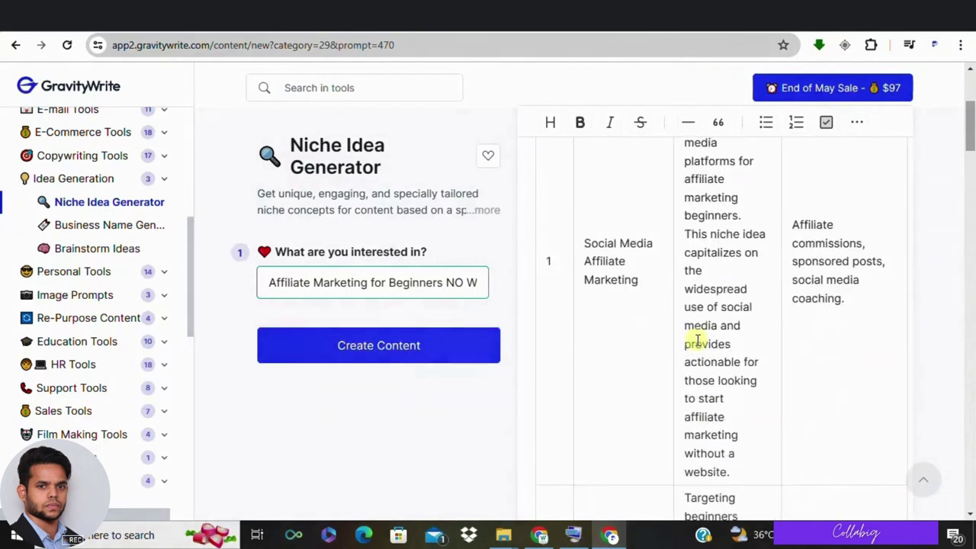
pyautogui.scroll(-10, 696, 340)
pyautogui.scroll(6, 696, 341)
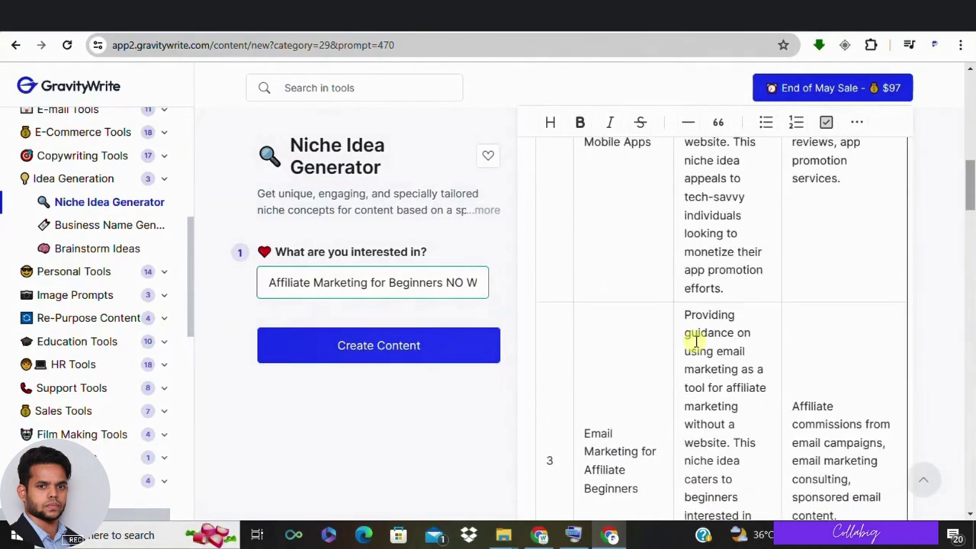
pyautogui.scroll(6, 696, 341)
pyautogui.scroll(2, 696, 341)
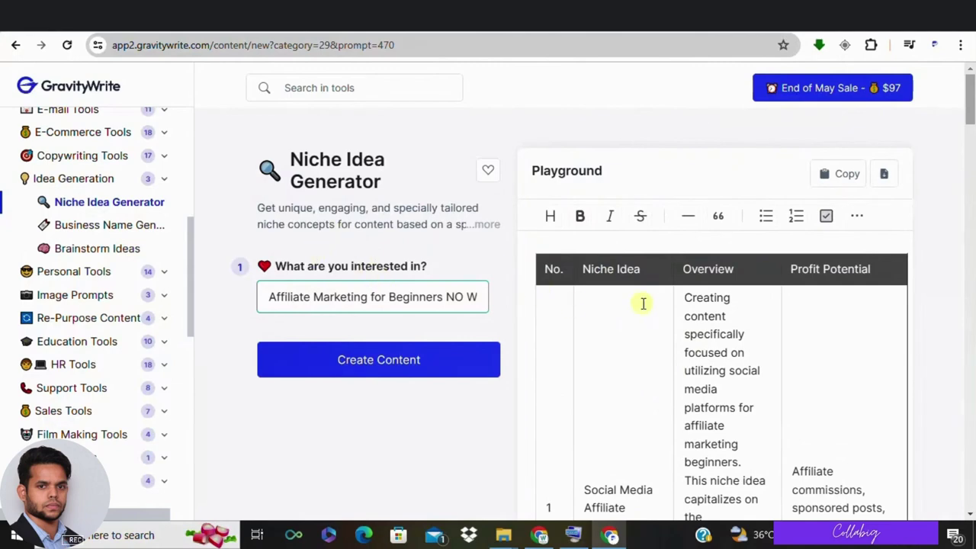
pyautogui.scroll(-5, 762, 346)
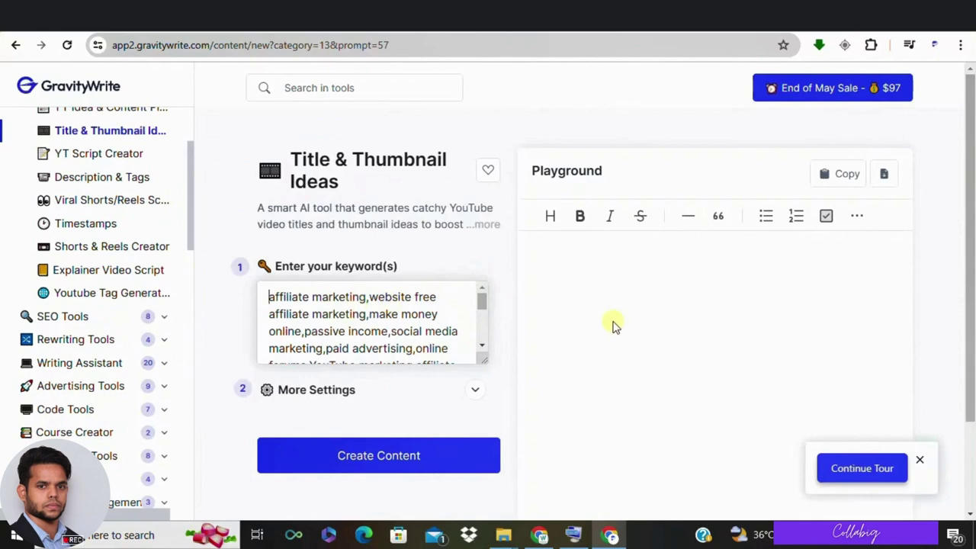
# Generate 10 YouTube titles and 10 thumbnail ideas for the affiliate marketing keywords
pyautogui.scroll(2, 135, 204)
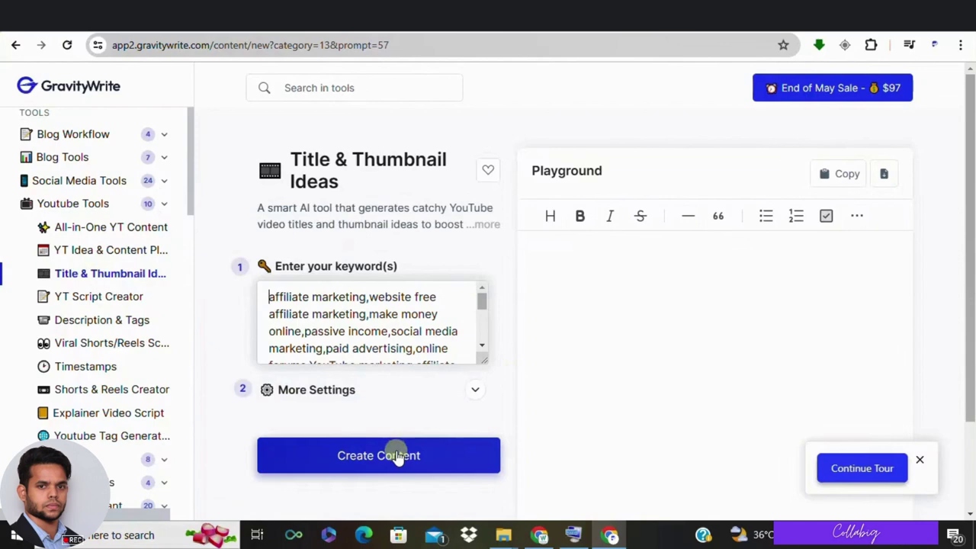
pyautogui.scroll(-2, 349, 328)
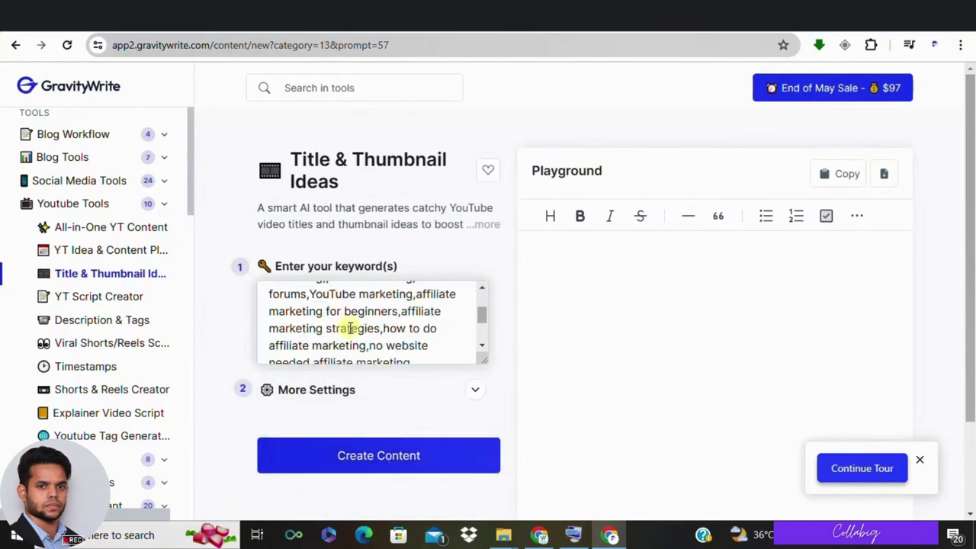
pyautogui.scroll(-5, 349, 328)
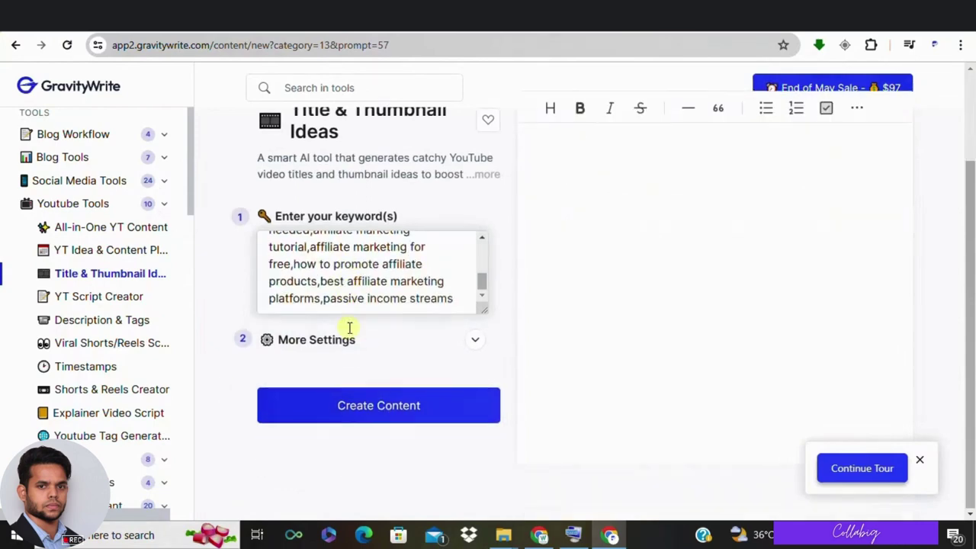
pyautogui.scroll(6, 352, 299)
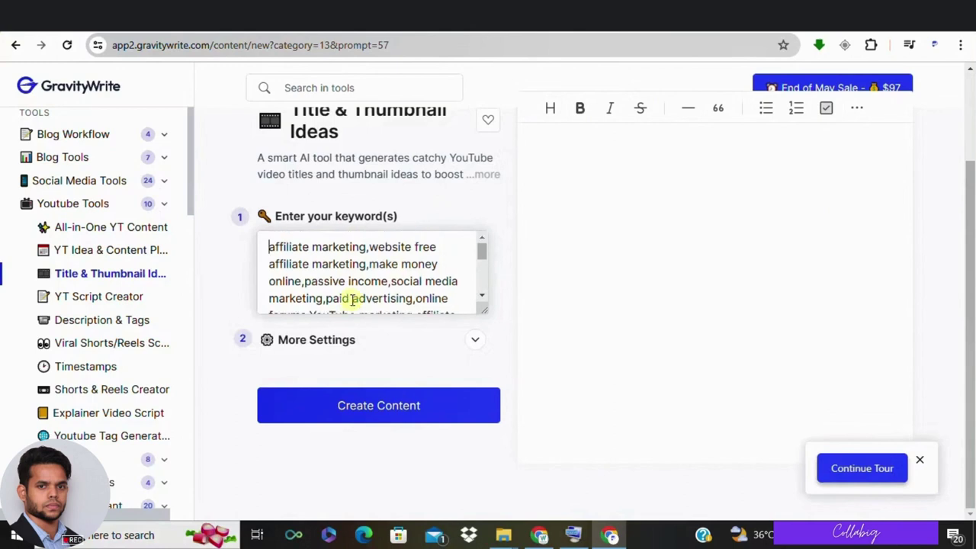
pyautogui.scroll(1, 353, 298)
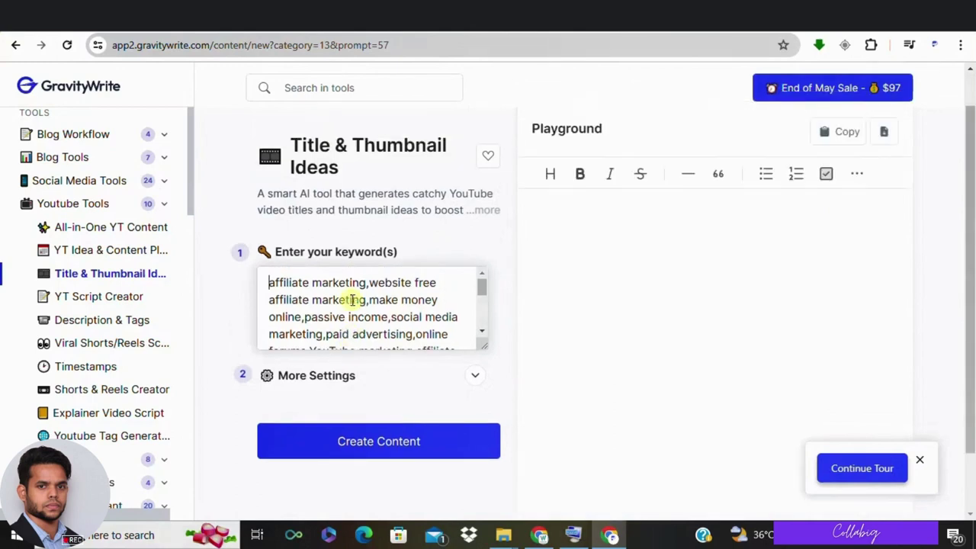
pyautogui.click(362, 448)
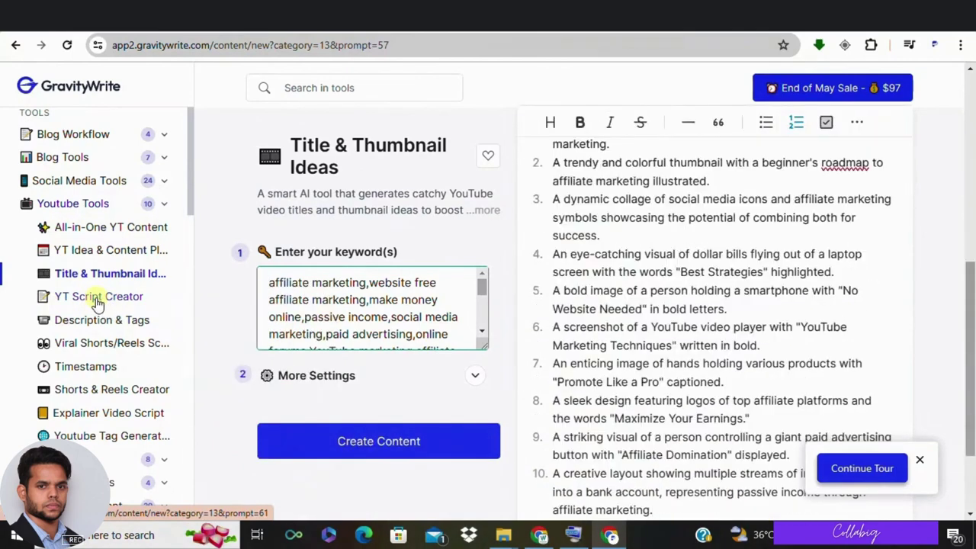
# In YT Script Creator, generate an affiliate marketing script with Intro, Main Content and Outro
pyautogui.click(97, 301)
pyautogui.click(339, 349)
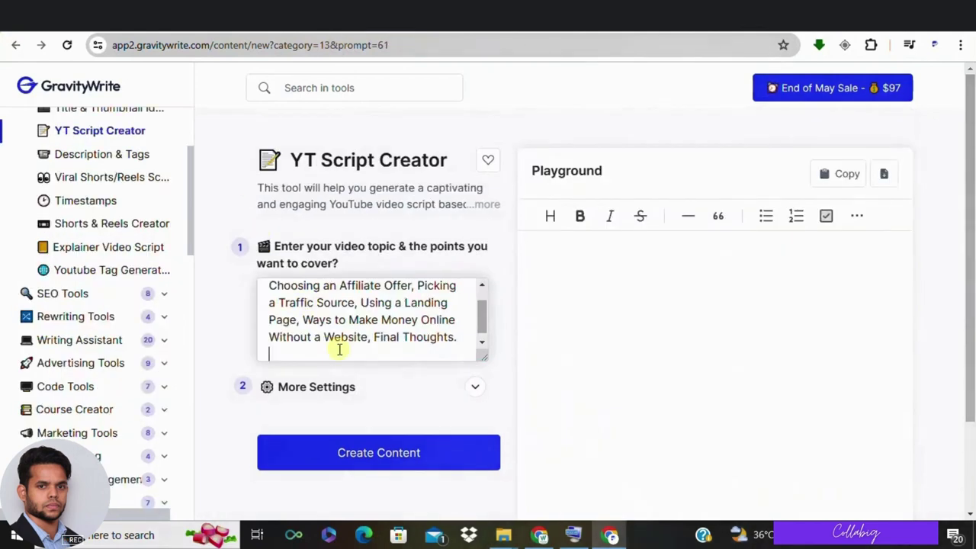
pyautogui.scroll(1, 339, 352)
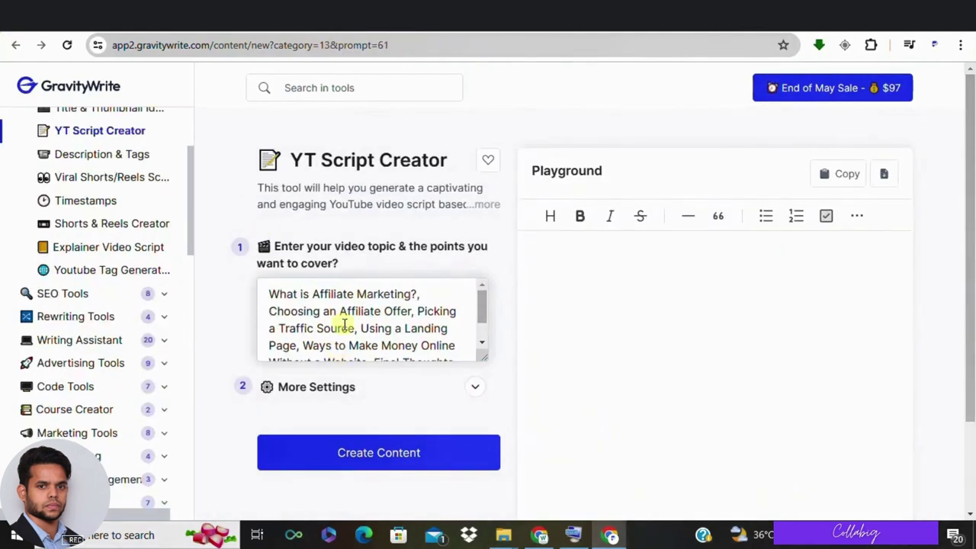
pyautogui.click(357, 460)
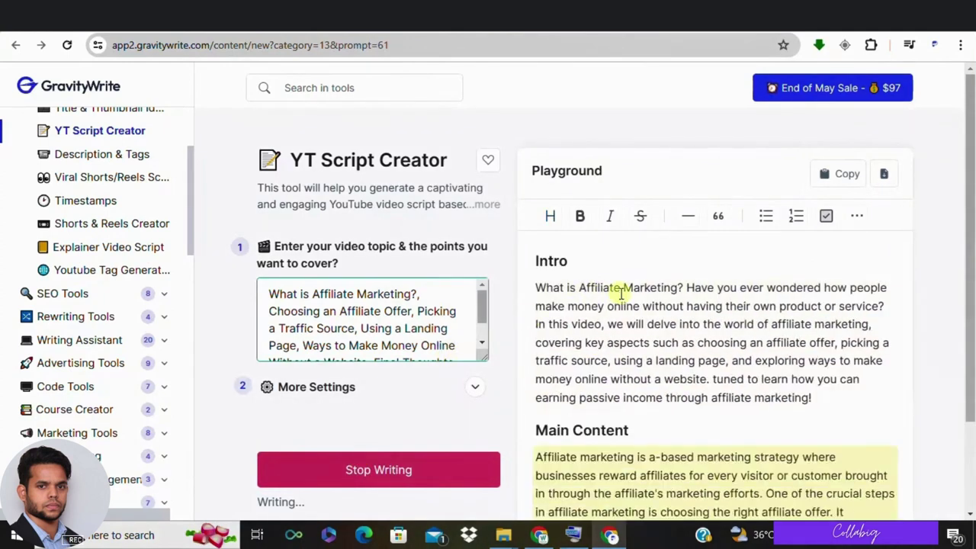
pyautogui.scroll(1, 122, 228)
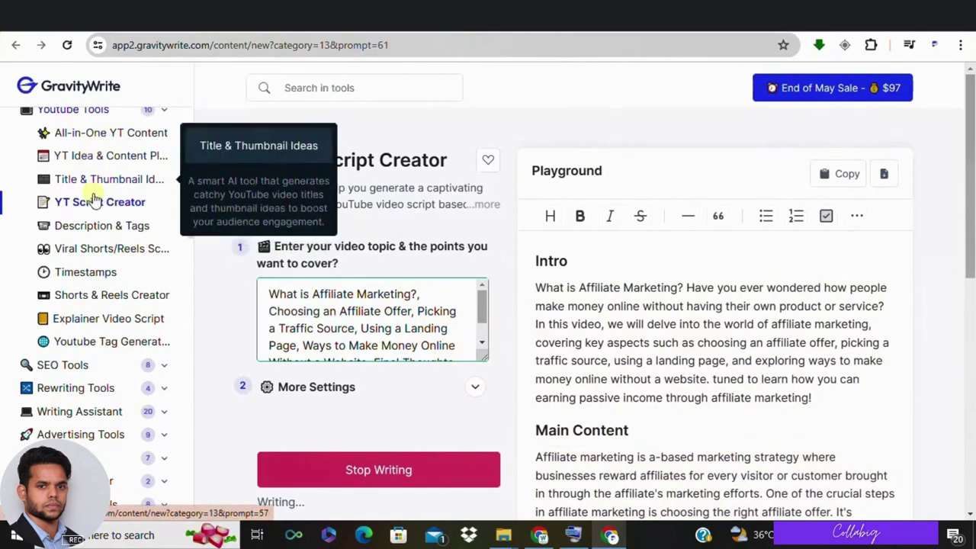
pyautogui.scroll(-3, 621, 329)
pyautogui.scroll(-8, 621, 329)
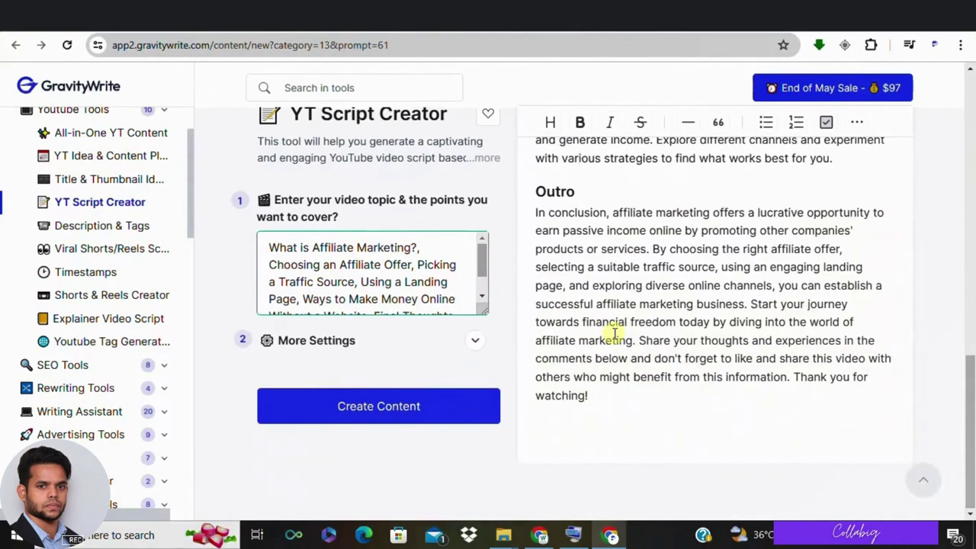
pyautogui.scroll(8, 613, 333)
pyautogui.scroll(3, 612, 333)
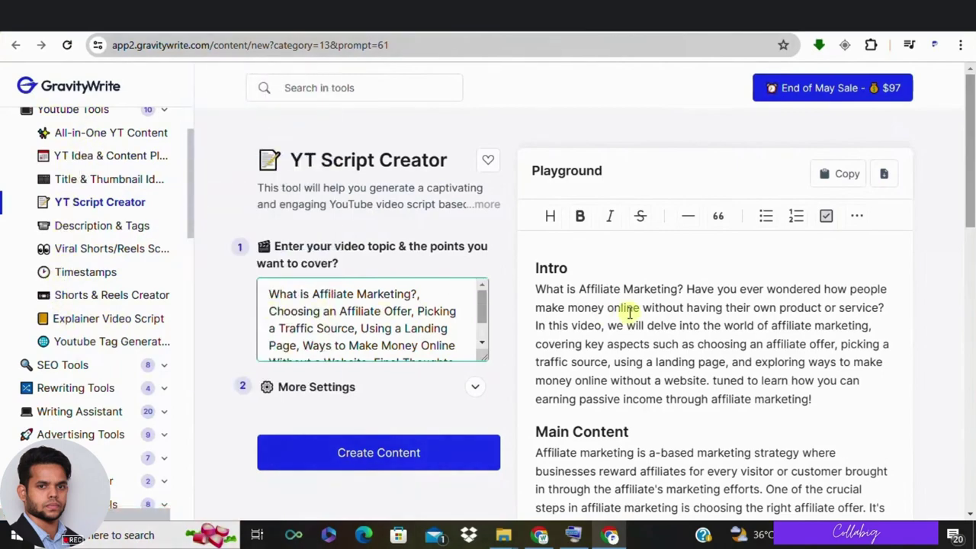
pyautogui.scroll(-5, 626, 310)
pyautogui.scroll(-3, 464, 312)
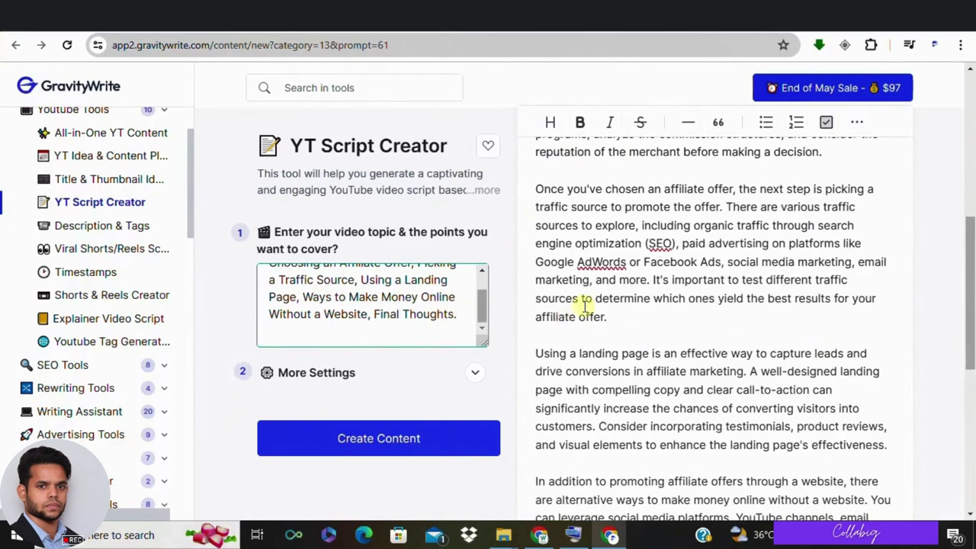
pyautogui.scroll(-6, 612, 297)
pyautogui.scroll(8, 614, 297)
pyautogui.scroll(10, 613, 297)
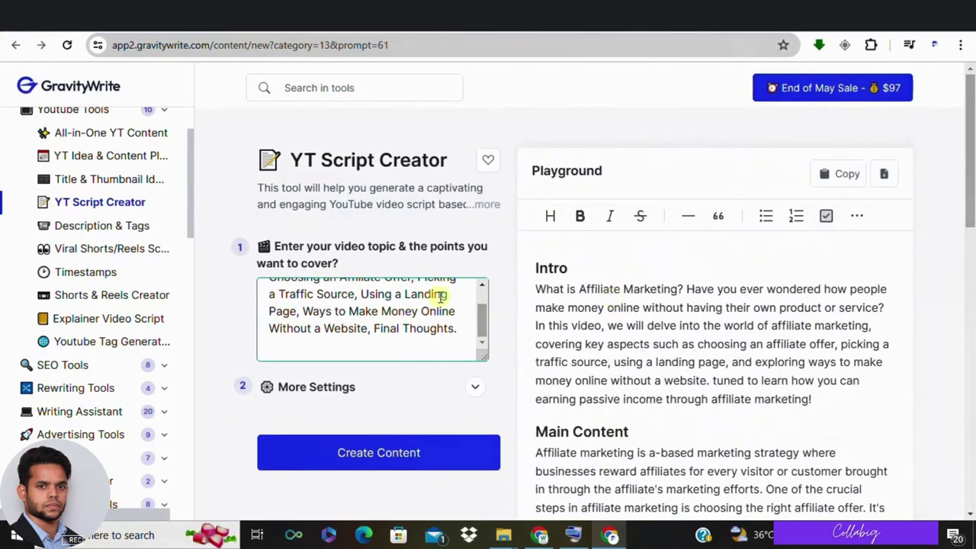
pyautogui.scroll(2, 371, 321)
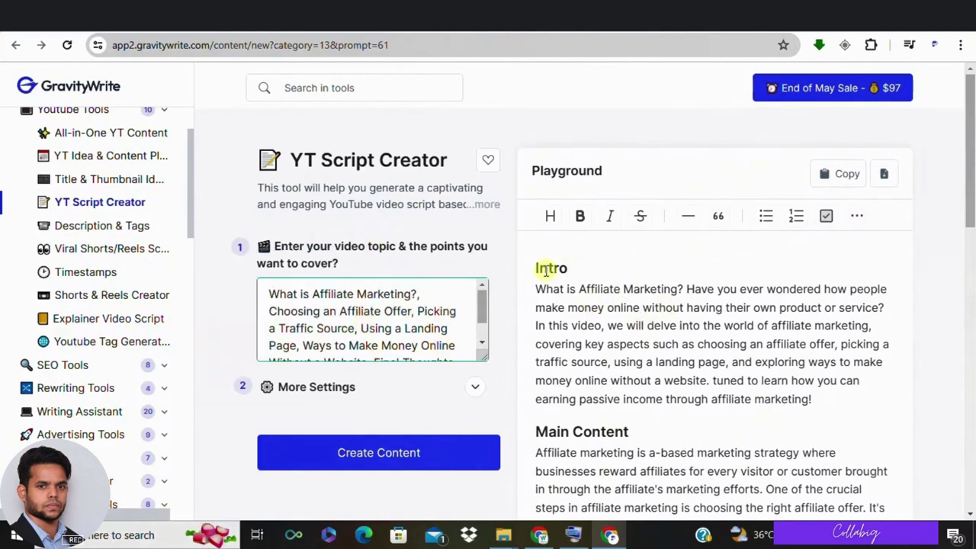
pyautogui.scroll(-3, 331, 331)
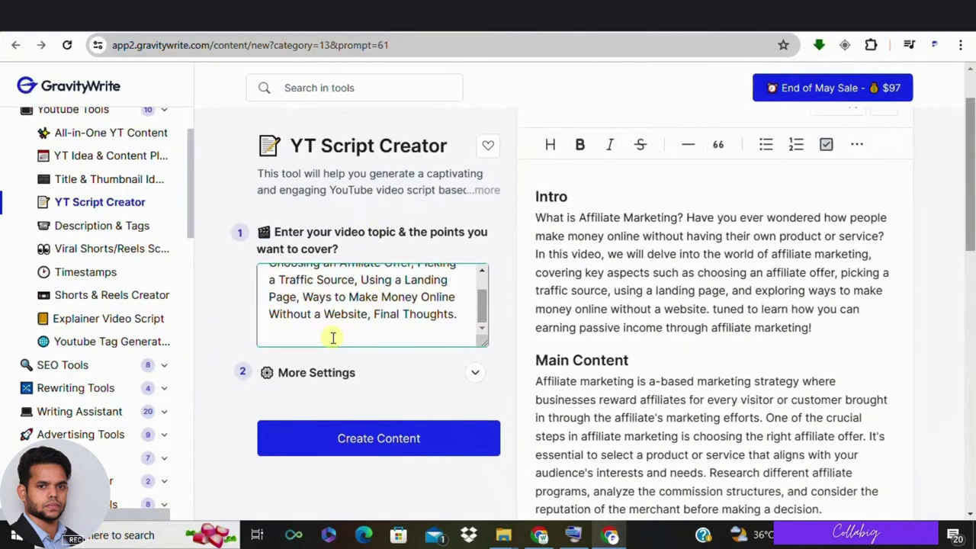
pyautogui.scroll(2, 332, 338)
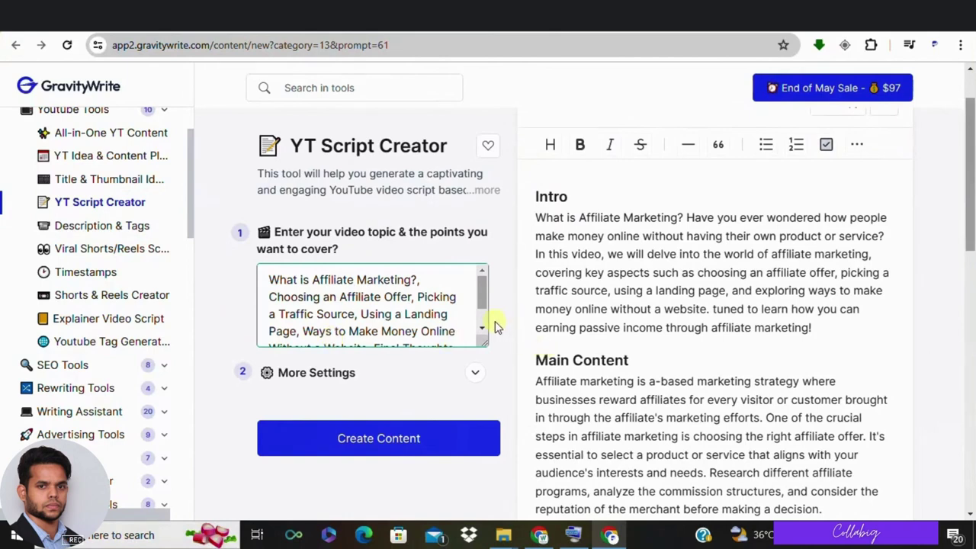
pyautogui.tripleClick(328, 286)
pyautogui.scroll(-3, 568, 252)
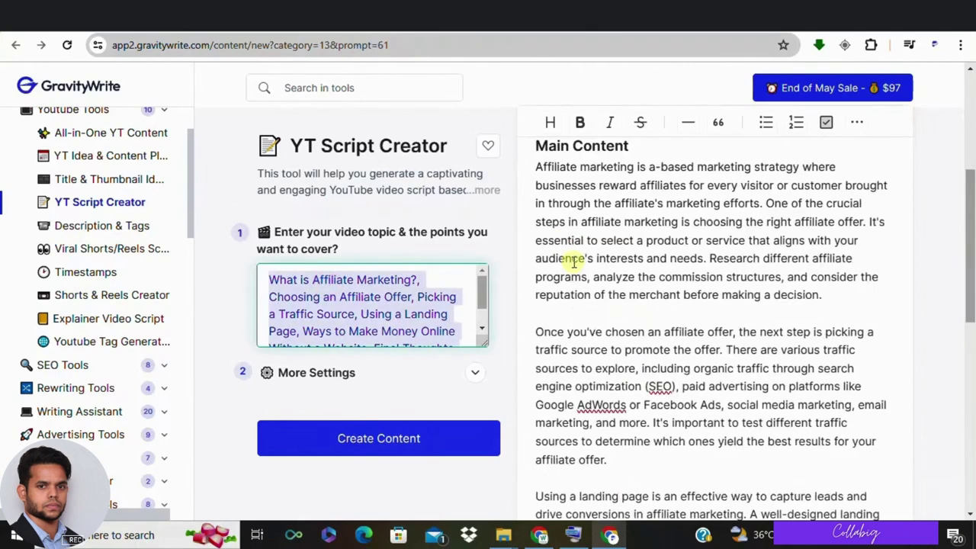
pyautogui.scroll(-9, 573, 261)
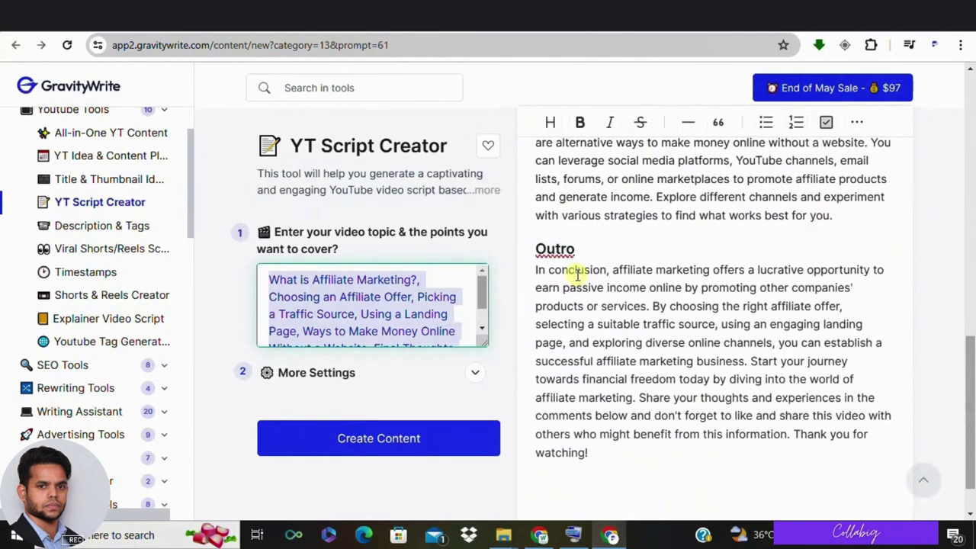
pyautogui.scroll(8, 645, 323)
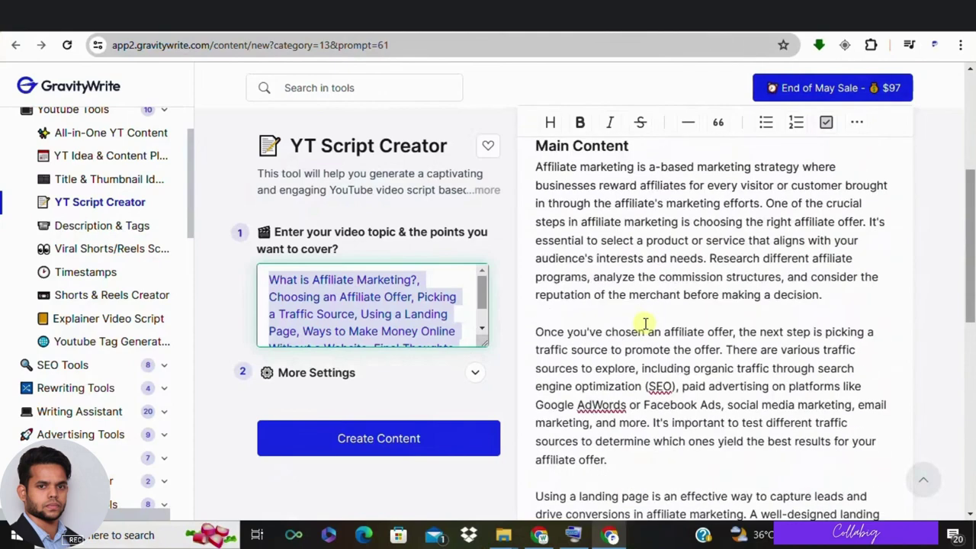
pyautogui.scroll(2, 645, 323)
pyautogui.tripleClick(638, 311)
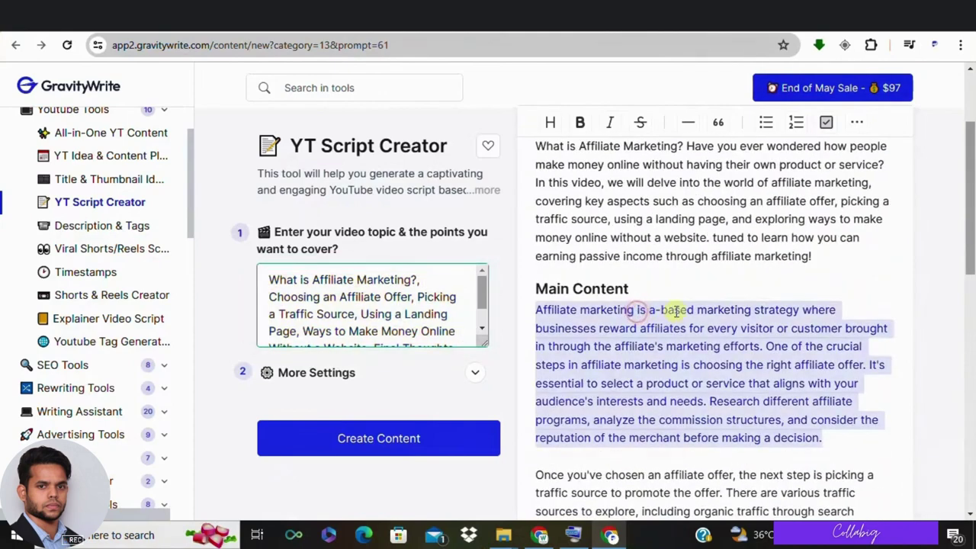
pyautogui.scroll(-2, 690, 282)
pyautogui.tripleClick(652, 355)
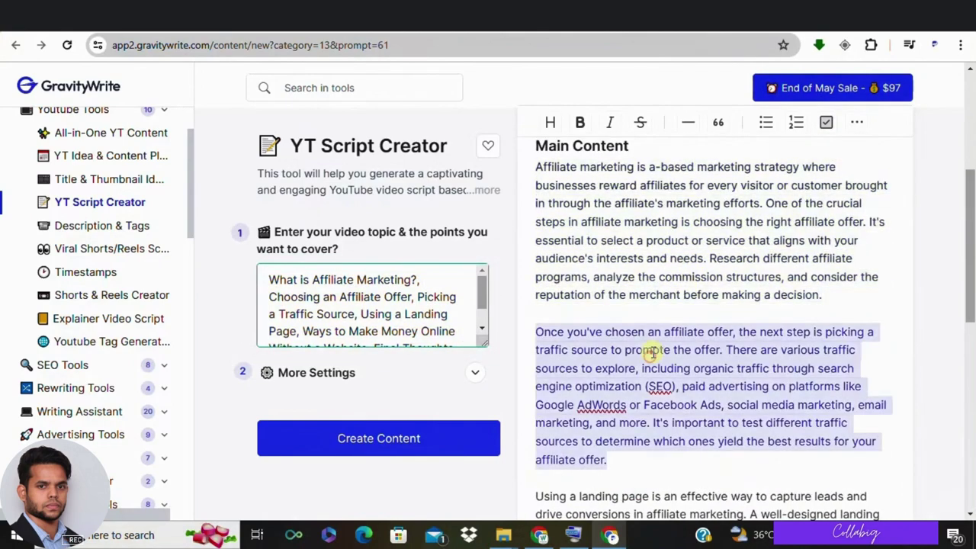
pyautogui.click(651, 353)
pyautogui.scroll(4, 671, 381)
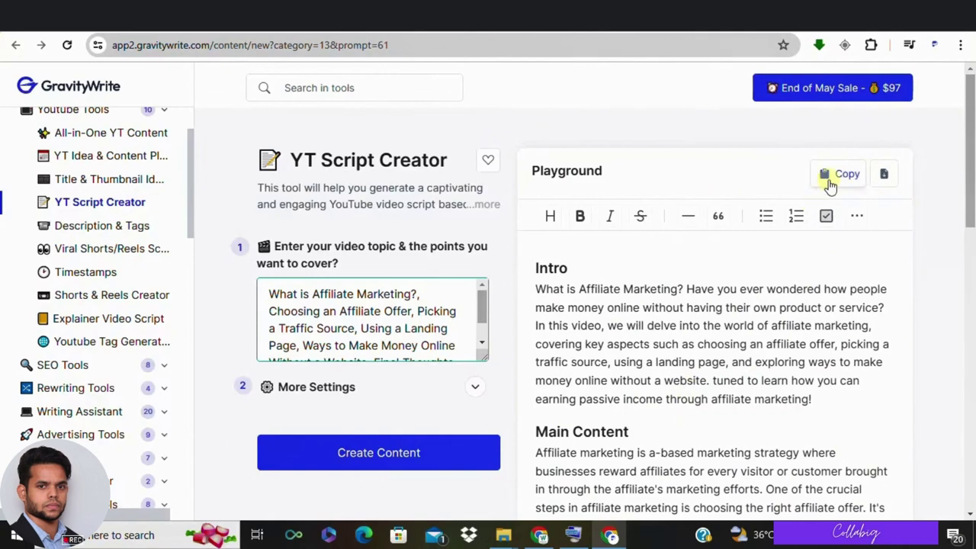
pyautogui.scroll(-4, 676, 287)
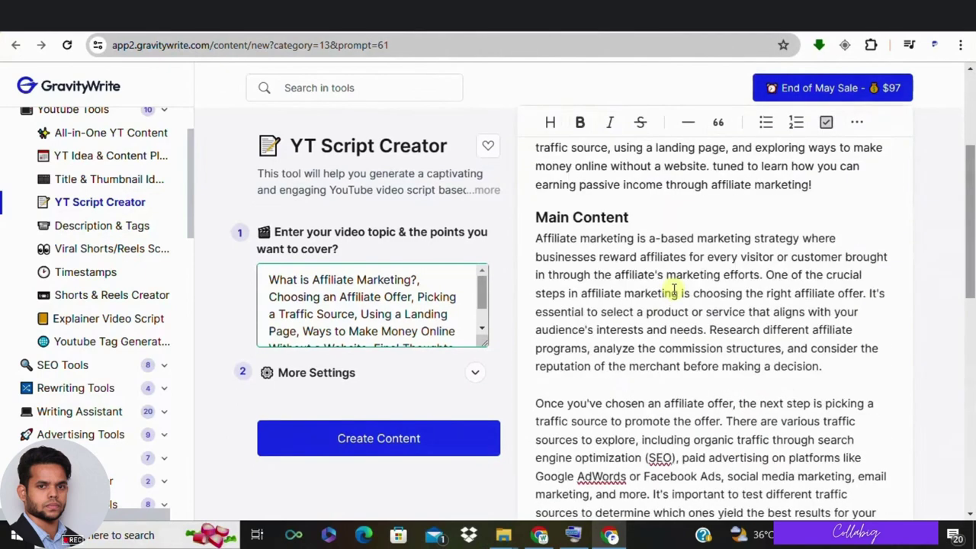
pyautogui.scroll(-1, 654, 314)
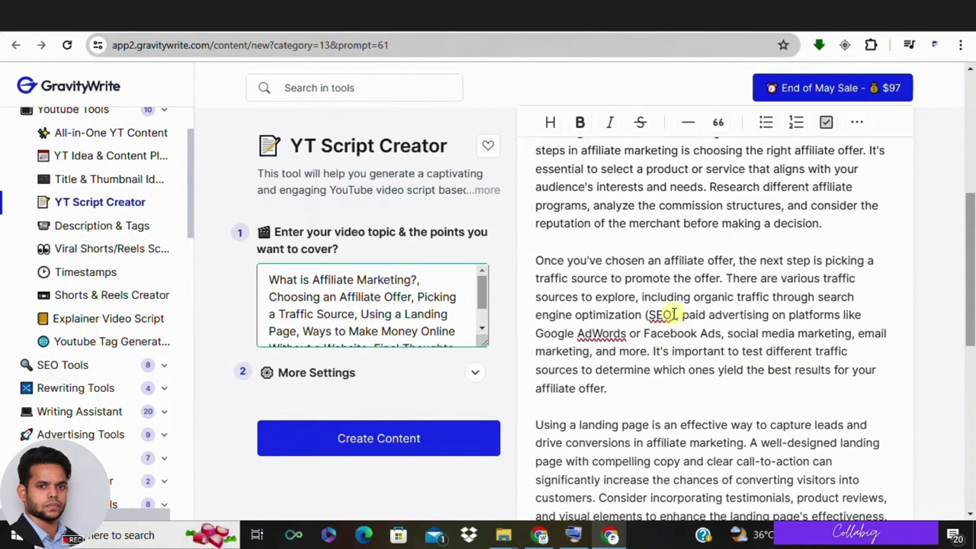
pyautogui.moveTo(675, 314); pyautogui.dragTo(645, 314)
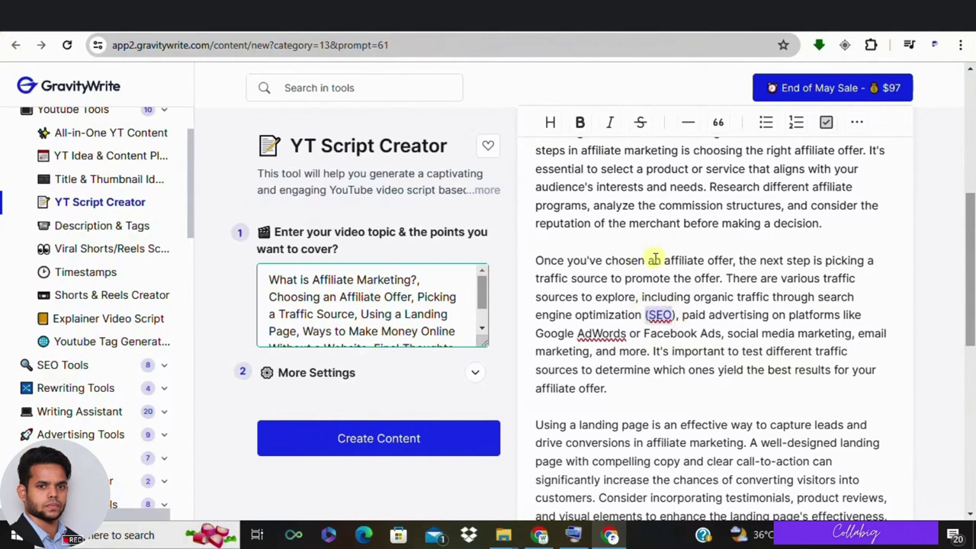
pyautogui.scroll(3, 655, 243)
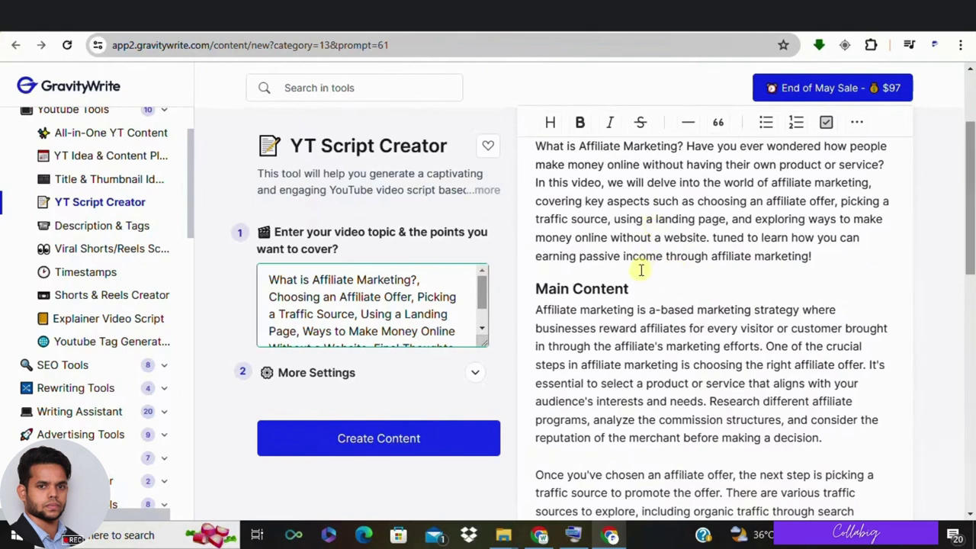
pyautogui.scroll(3, 641, 271)
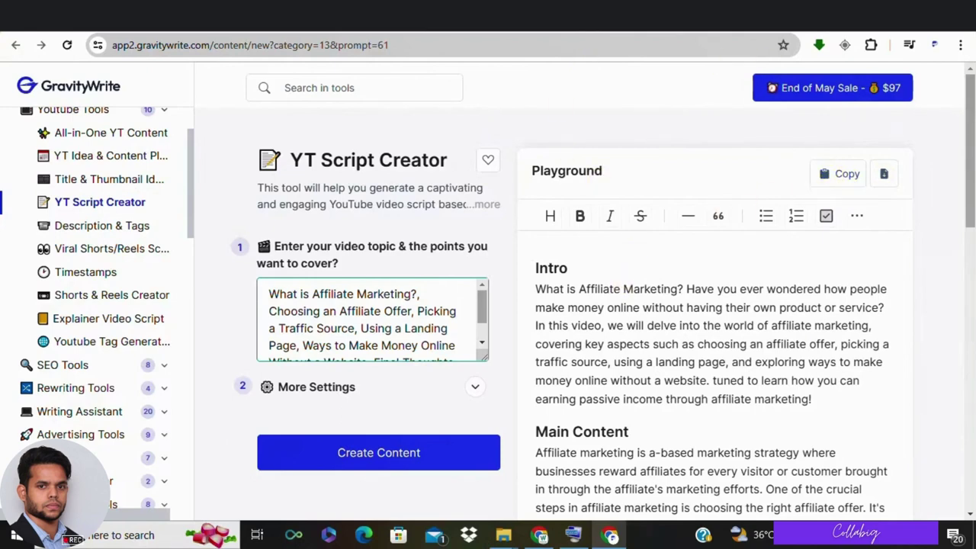
# Return to YouTube Studio and scroll the Channel content list topped by the Sugar Defender video
pyautogui.click(709, 15)
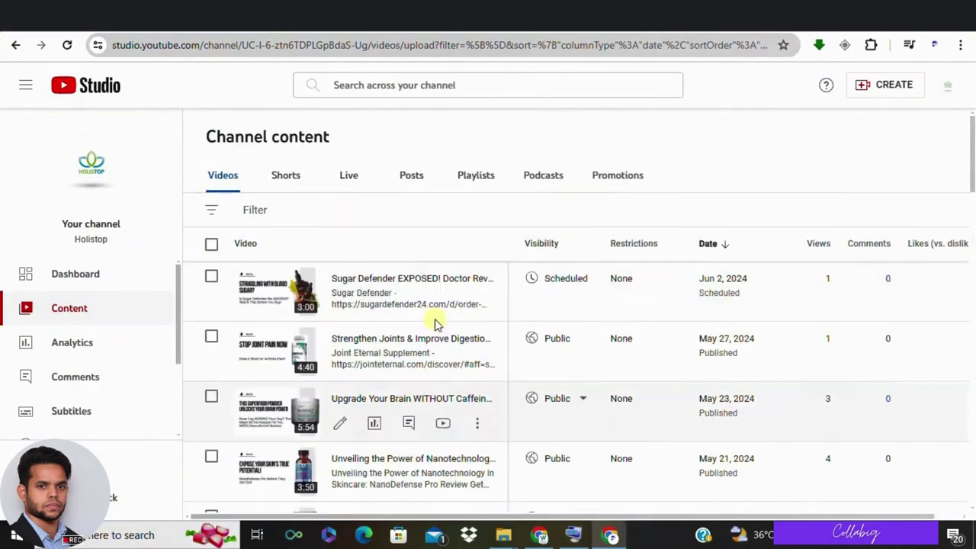
pyautogui.scroll(-10, 374, 320)
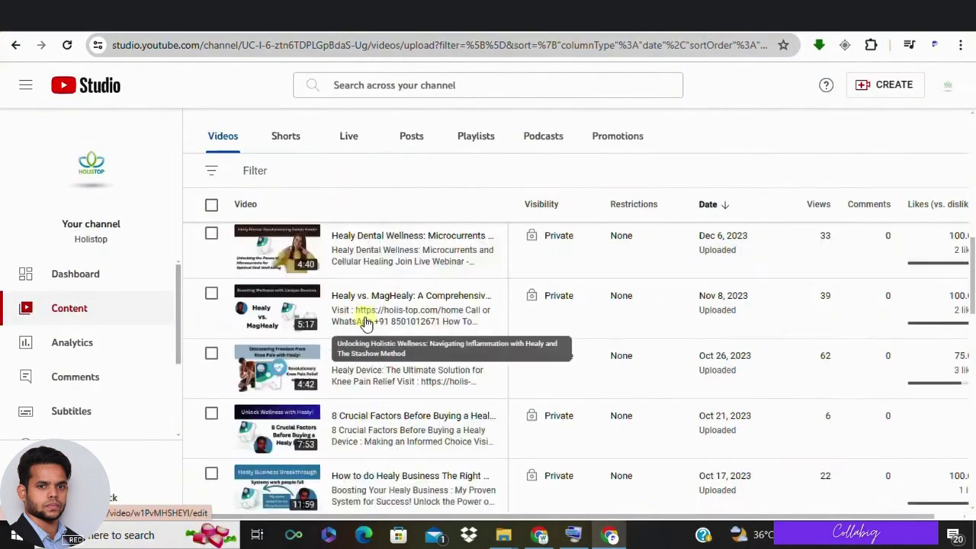
pyautogui.scroll(-1, 366, 321)
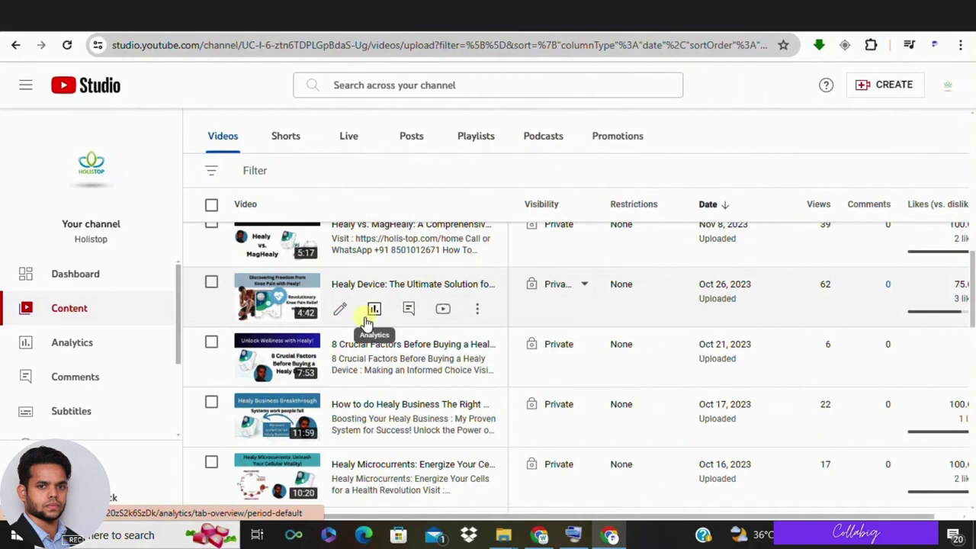
pyautogui.scroll(-3, 368, 320)
pyautogui.scroll(15, 369, 319)
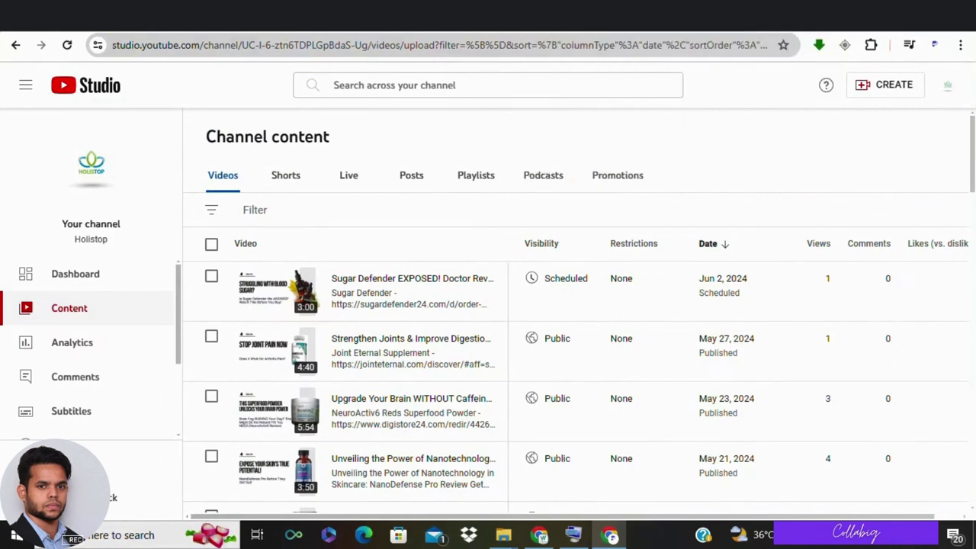
# Return to the GravityWrite homepage and scroll past the templates to the Sweet'N Cream Marketing Plan demo
pyautogui.click(99, 15)
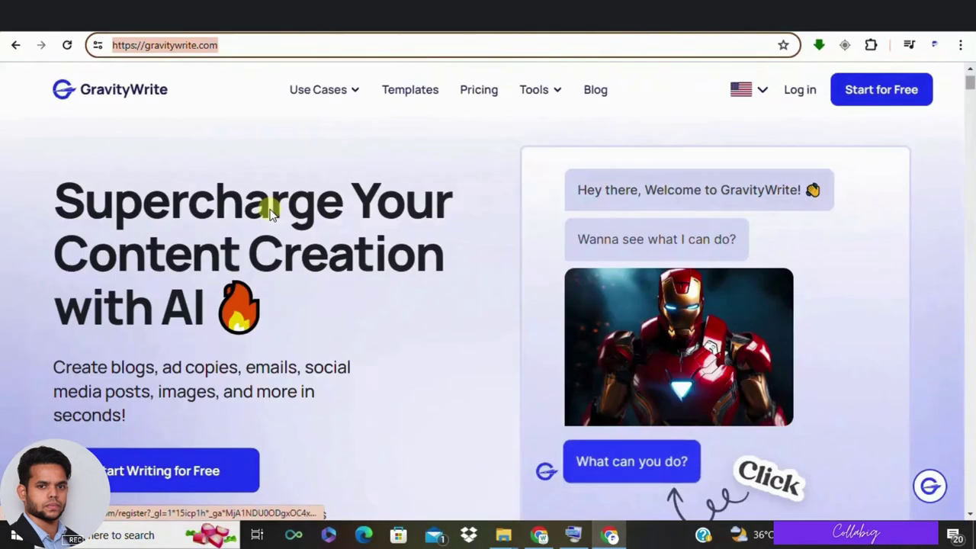
pyautogui.scroll(-1, 507, 226)
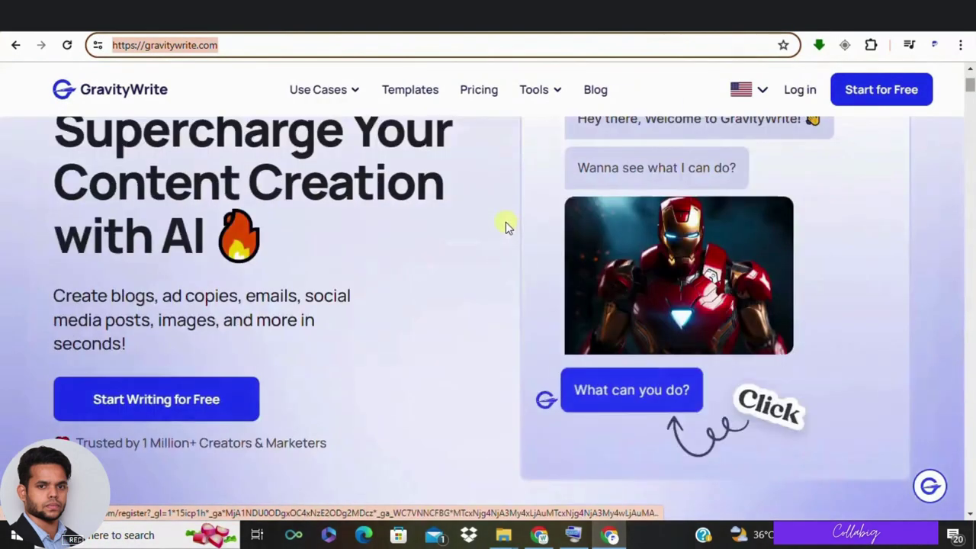
pyautogui.scroll(-15, 386, 229)
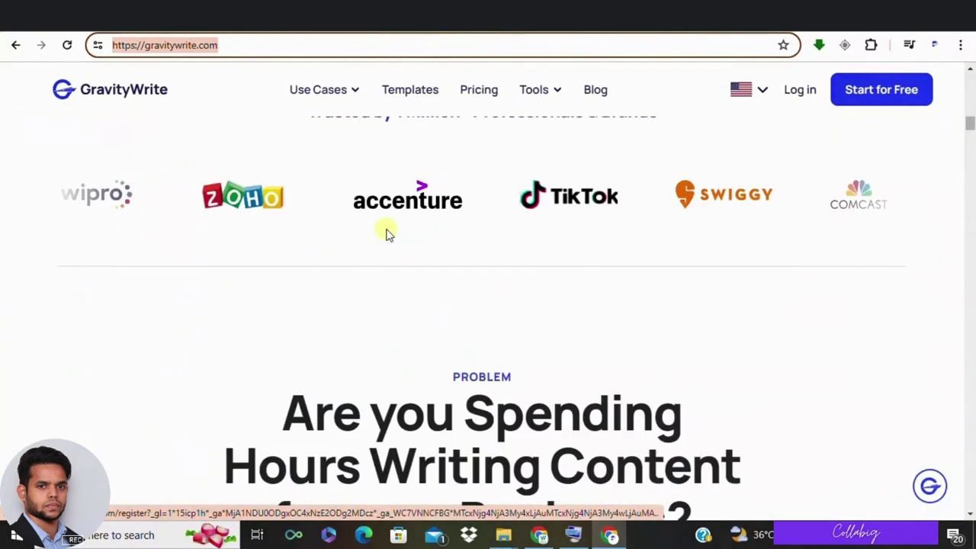
pyautogui.scroll(-14, 386, 233)
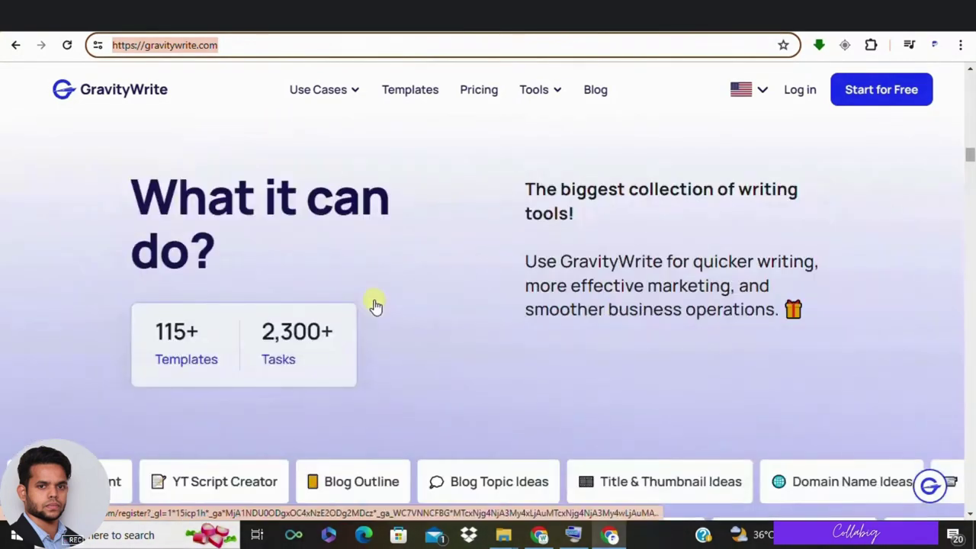
pyautogui.scroll(-3, 375, 305)
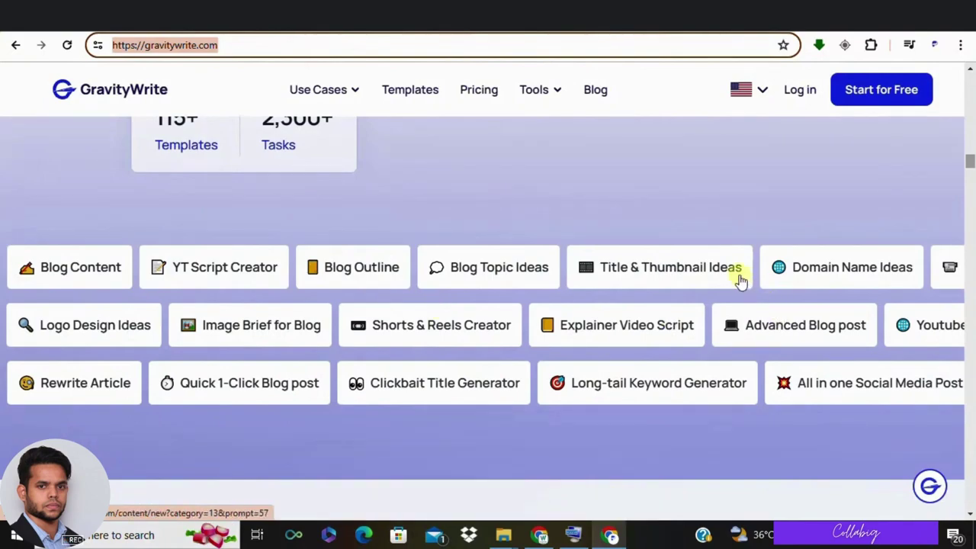
pyautogui.scroll(-6, 737, 278)
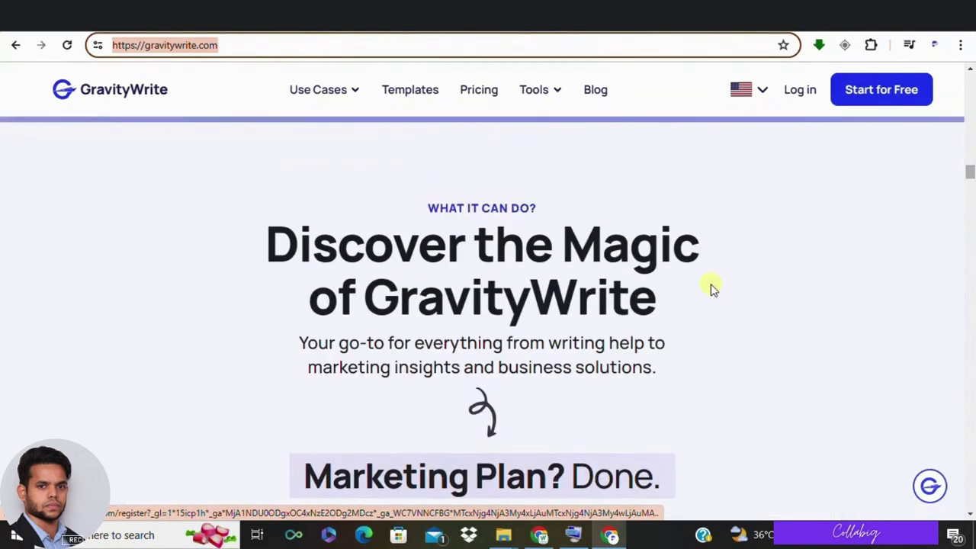
pyautogui.scroll(-4, 710, 283)
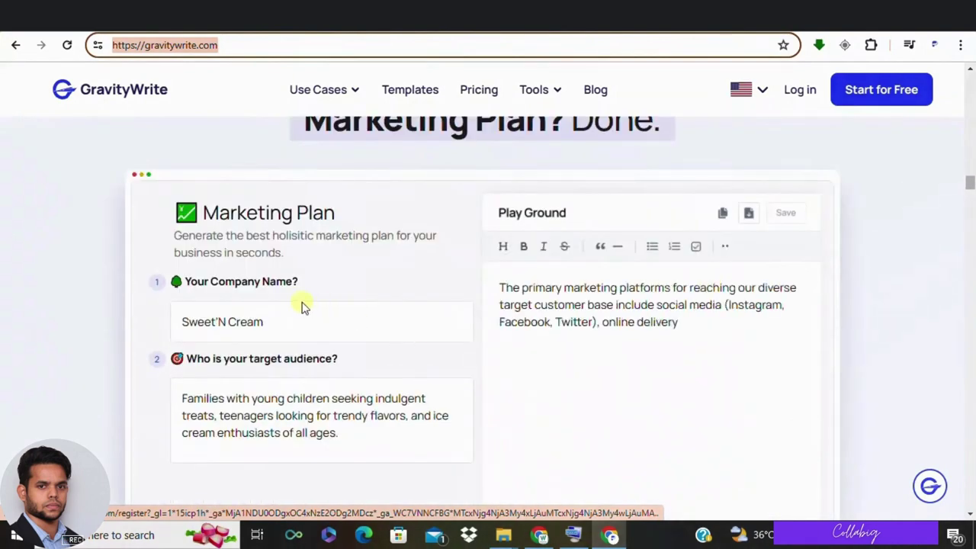
pyautogui.scroll(-1, 322, 285)
pyautogui.scroll(1, 463, 290)
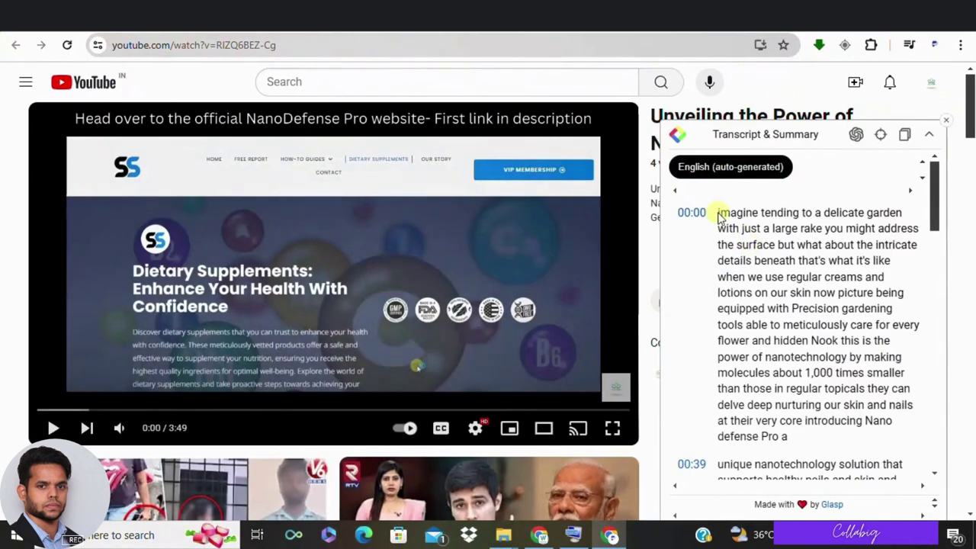
# Select passages of the NanoDefense Pro transcript while scrolling through the Glasp panel
pyautogui.moveTo(717, 213); pyautogui.dragTo(801, 349)
pyautogui.scroll(-1, 766, 338)
pyautogui.scroll(-3, 799, 343)
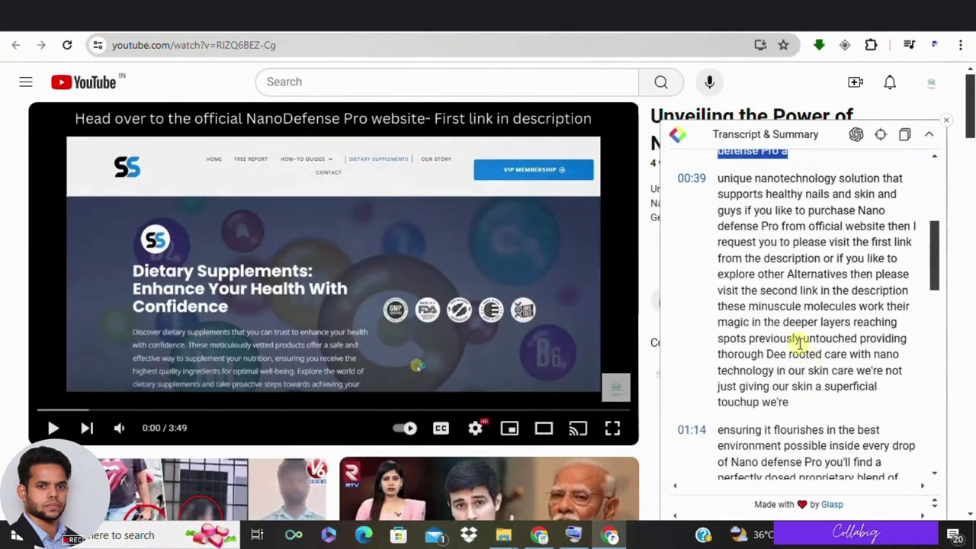
pyautogui.scroll(-6, 799, 343)
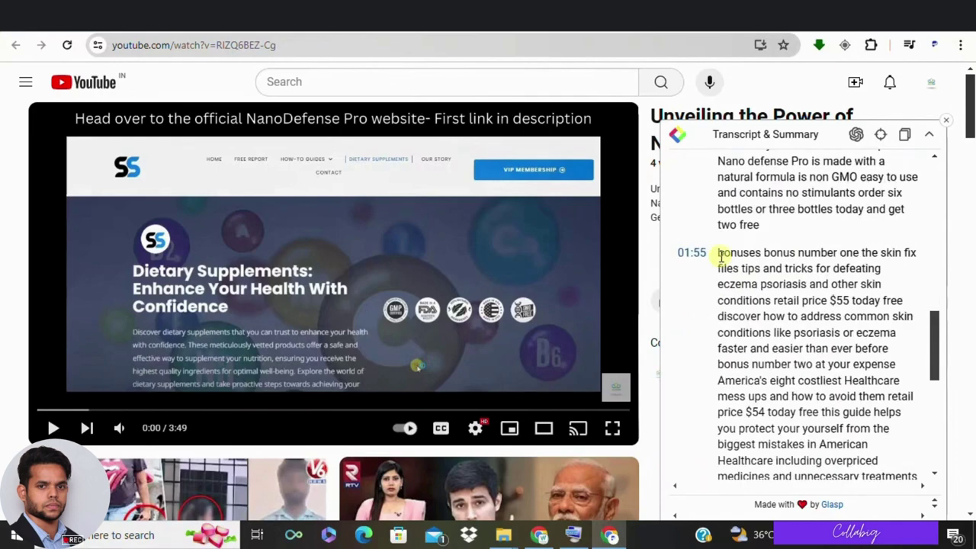
pyautogui.scroll(-2, 752, 283)
pyautogui.moveTo(721, 257); pyautogui.dragTo(846, 381)
pyautogui.scroll(-2, 908, 330)
pyautogui.scroll(-3, 898, 334)
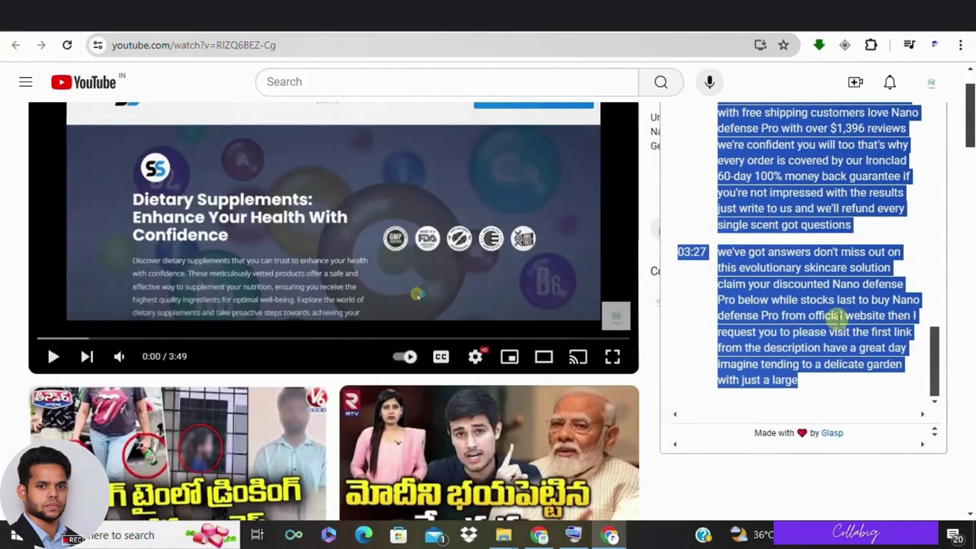
# Pick out the word 'official' and select another passage further along the transcript
pyautogui.doubleClick(835, 315)
pyautogui.scroll(20, 831, 290)
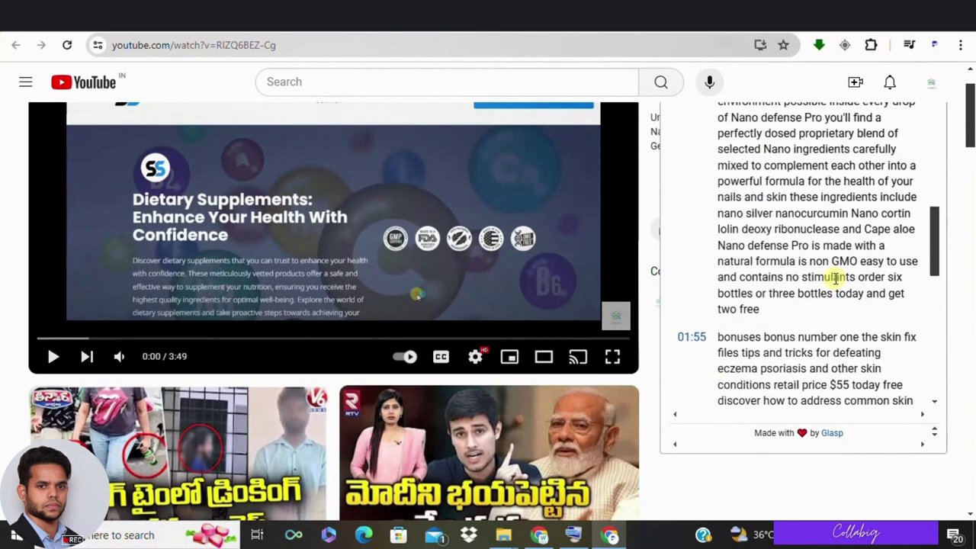
pyautogui.scroll(-4, 800, 176)
pyautogui.scroll(-12, 810, 257)
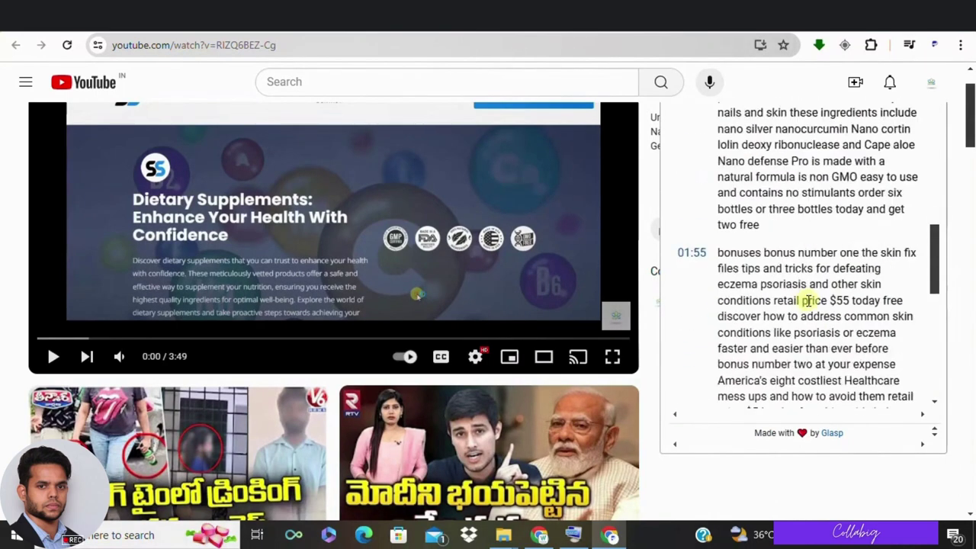
pyautogui.scroll(1, 827, 255)
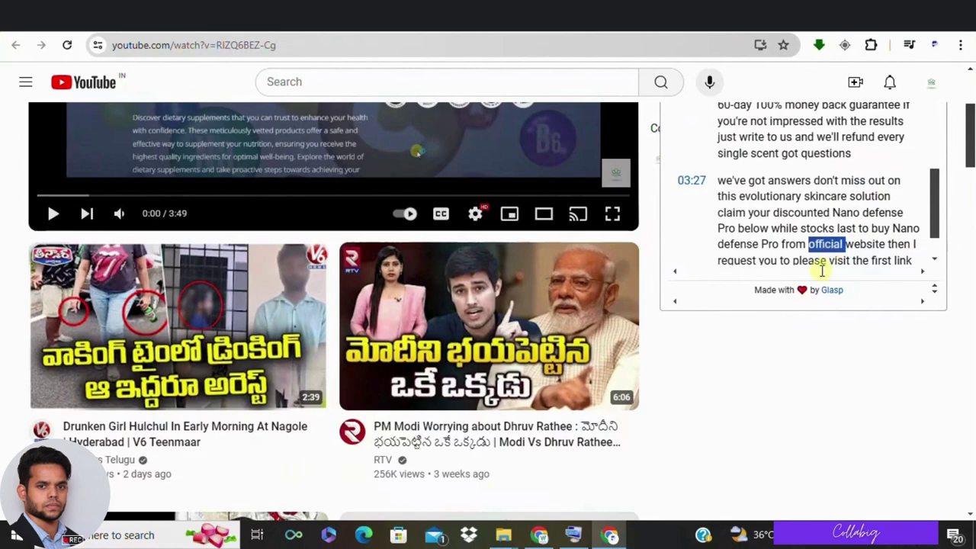
pyautogui.scroll(-1, 816, 225)
pyautogui.moveTo(806, 250); pyautogui.dragTo(751, 196)
pyautogui.scroll(10, 750, 196)
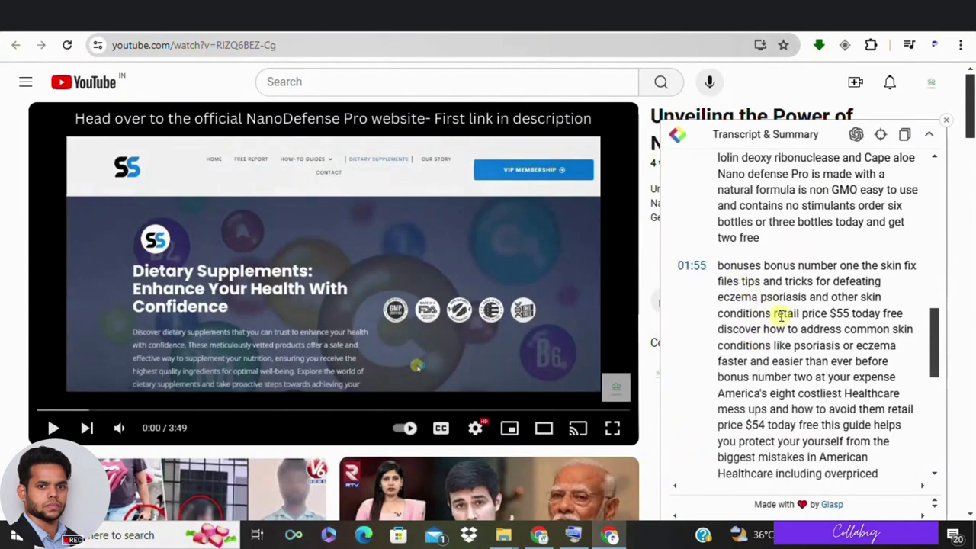
pyautogui.scroll(4, 781, 315)
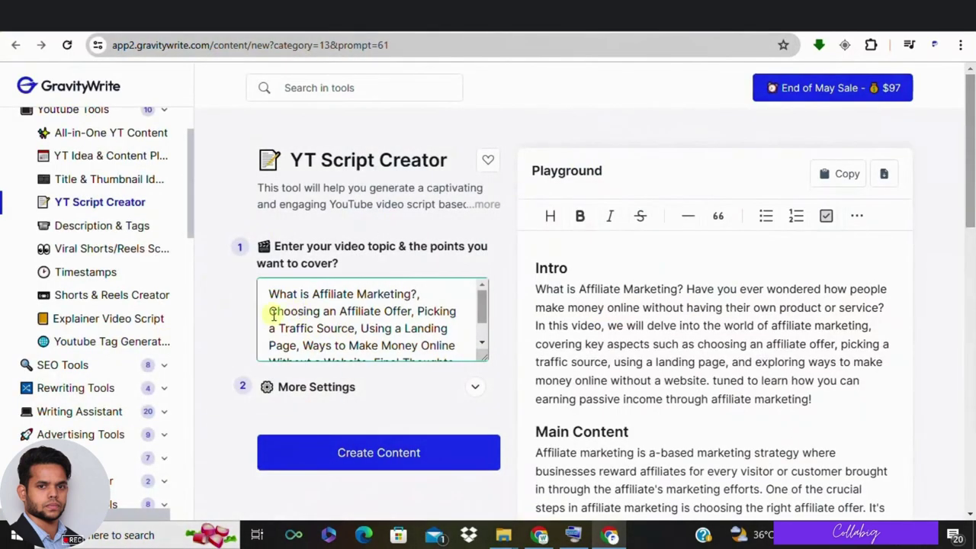
# Copy the YT Script Creator's video topic text and switch to the Explainer Video Script tool
pyautogui.moveTo(267, 299); pyautogui.dragTo(468, 381)
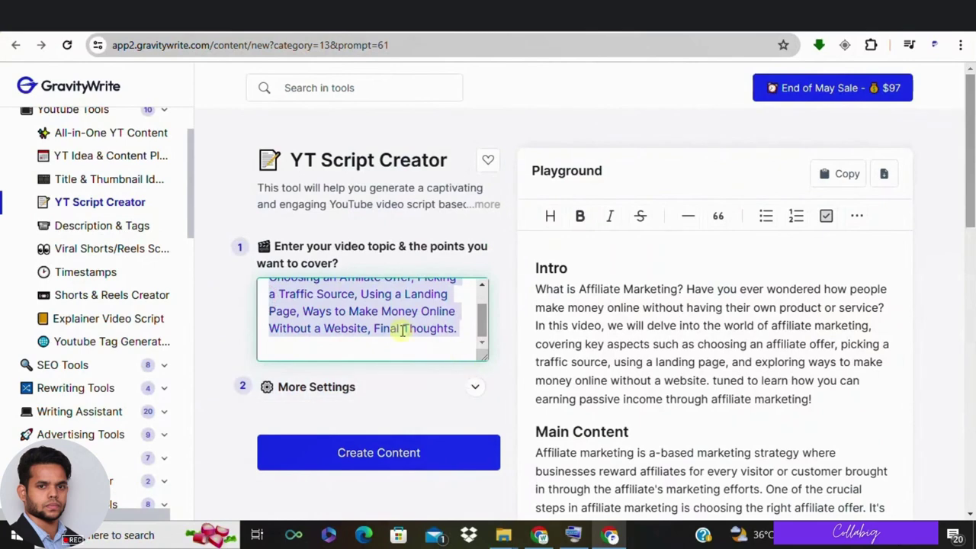
pyautogui.rightClick(379, 314)
pyautogui.click(392, 134)
pyautogui.click(101, 320)
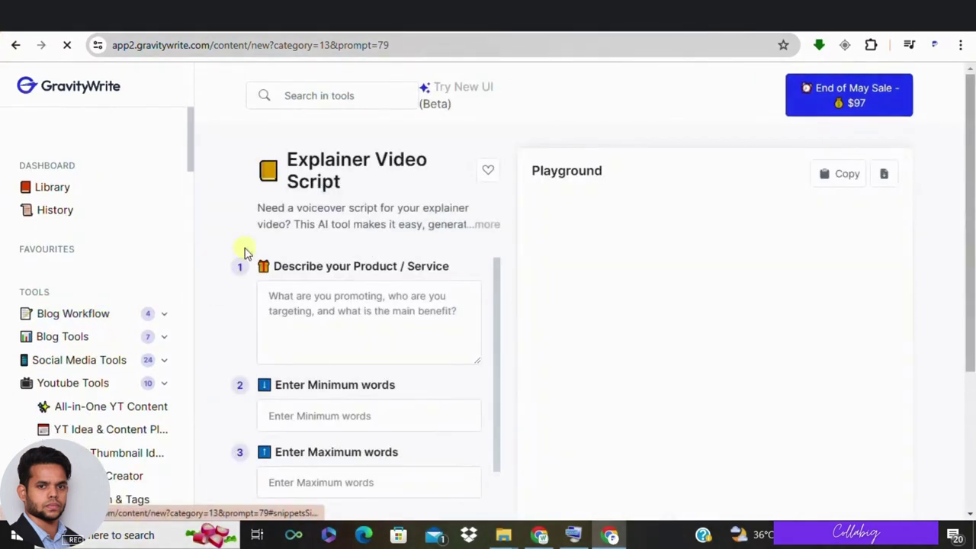
pyautogui.scroll(-2, 311, 311)
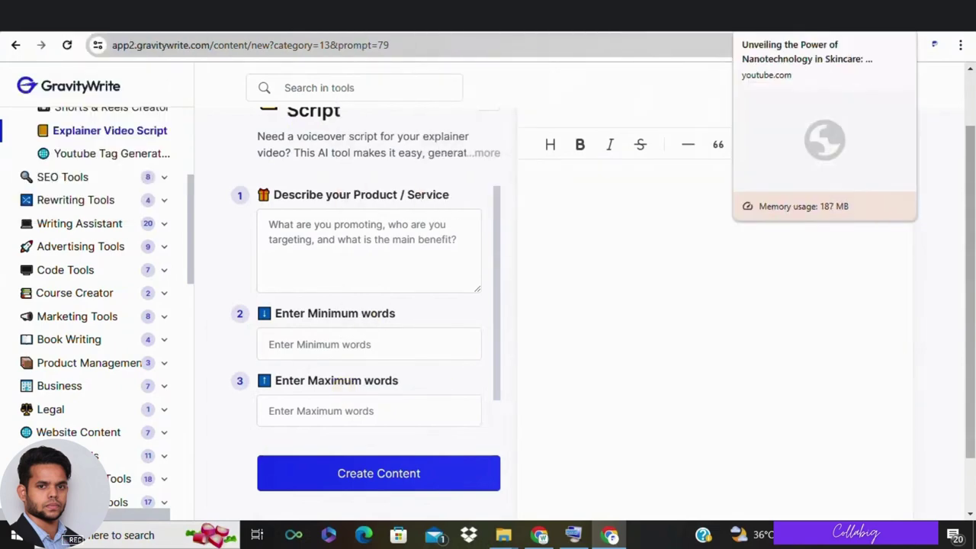
# Check the NanoDefense video and YouTube Studio content list, then return to GravityWrite's homepage
pyautogui.click(762, 17)
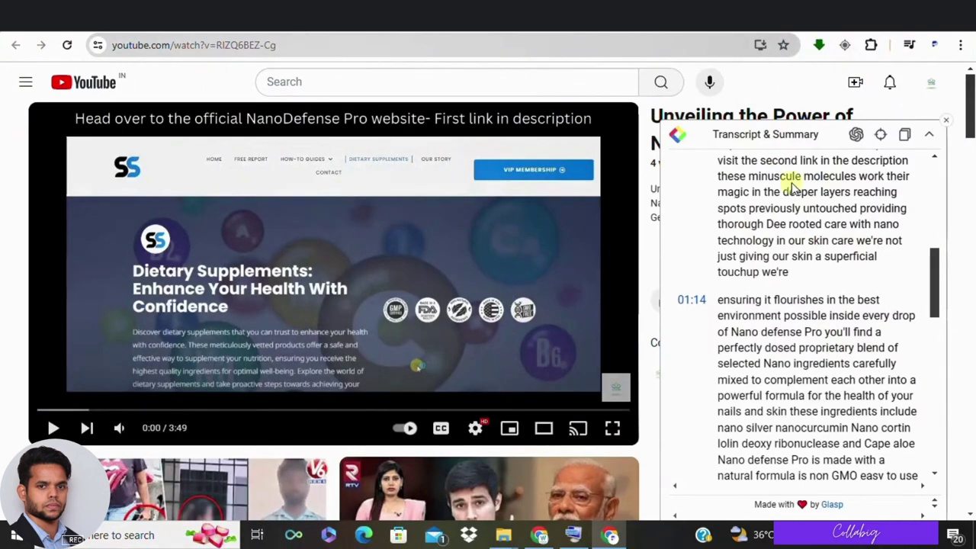
pyautogui.click(725, 17)
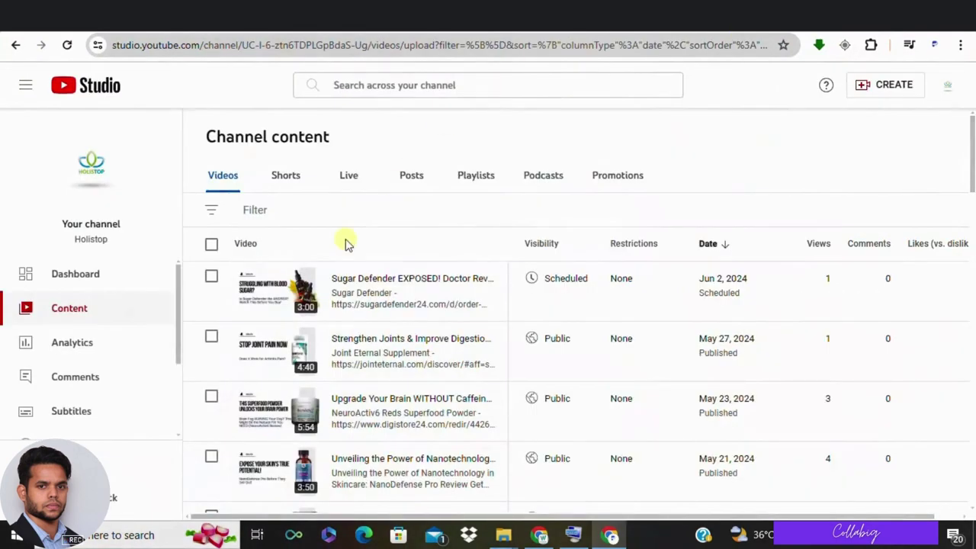
pyautogui.hotkey('ctrl', 'Tab')
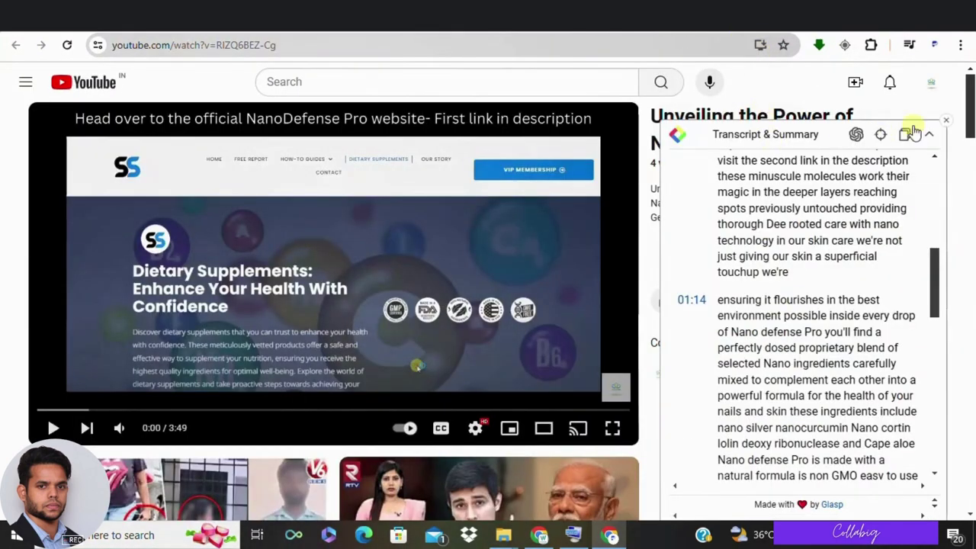
pyautogui.click(84, 17)
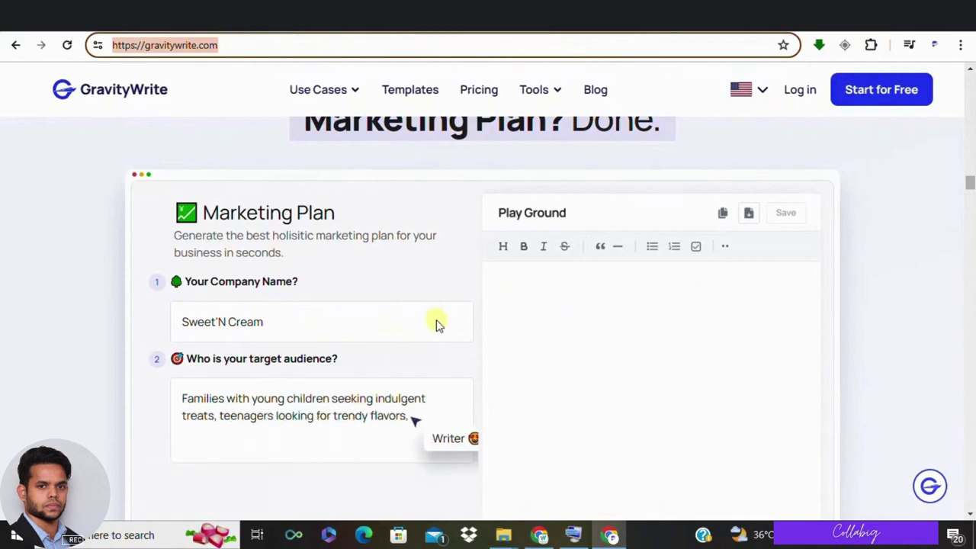
# Browse past the Benefits, ChatGPT vs GravityWrite comparison and testimonials down to 'Who can use it?'
pyautogui.scroll(-2, 436, 324)
pyautogui.scroll(-3, 436, 328)
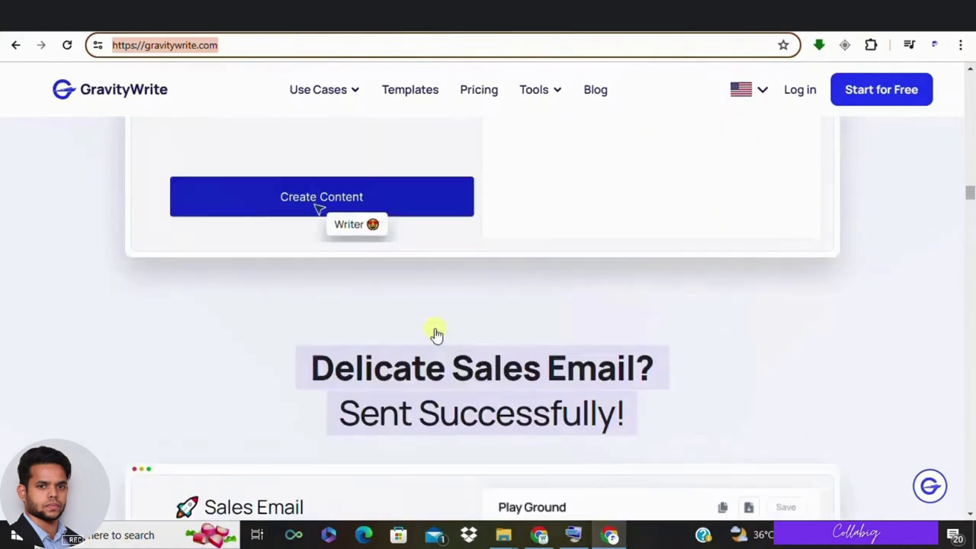
pyautogui.scroll(-3, 435, 333)
pyautogui.scroll(-1, 410, 335)
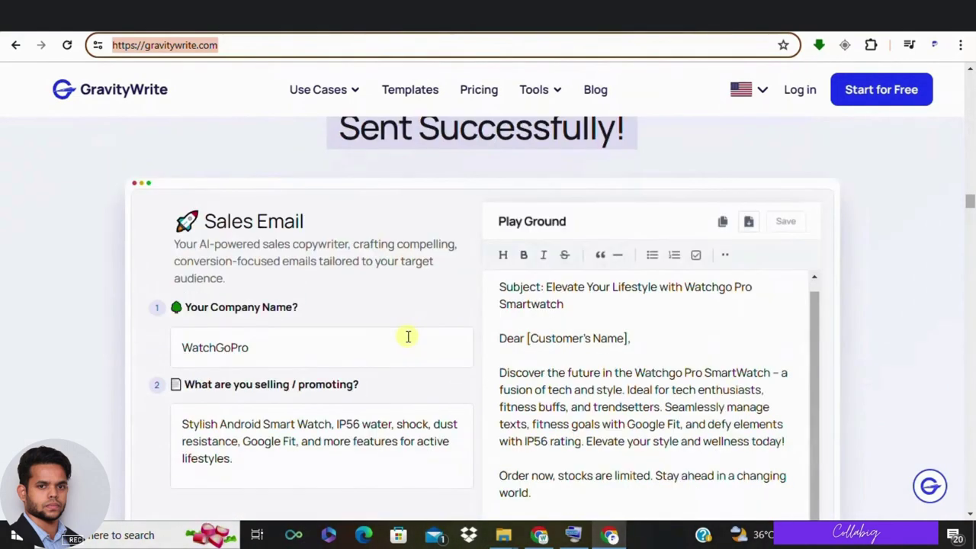
pyautogui.scroll(-2, 408, 342)
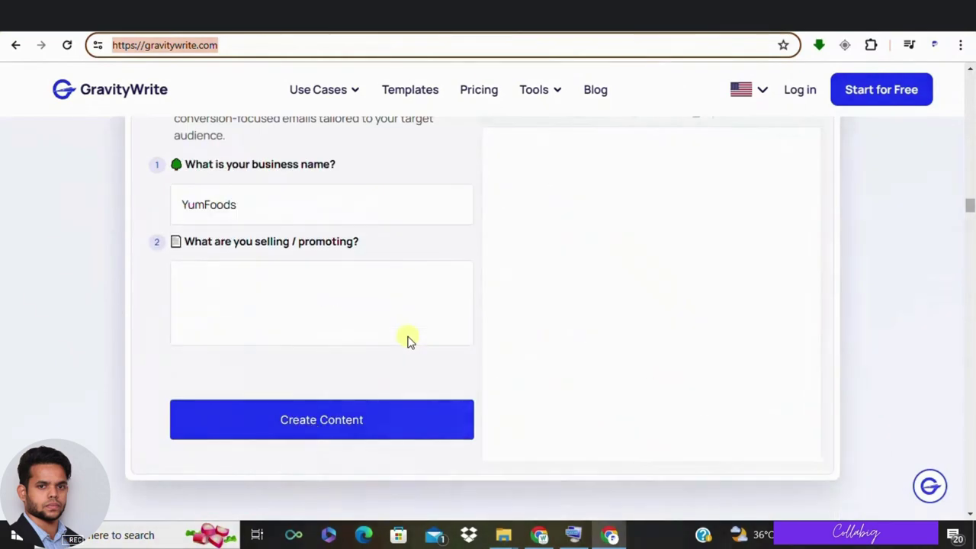
pyautogui.scroll(-8, 536, 344)
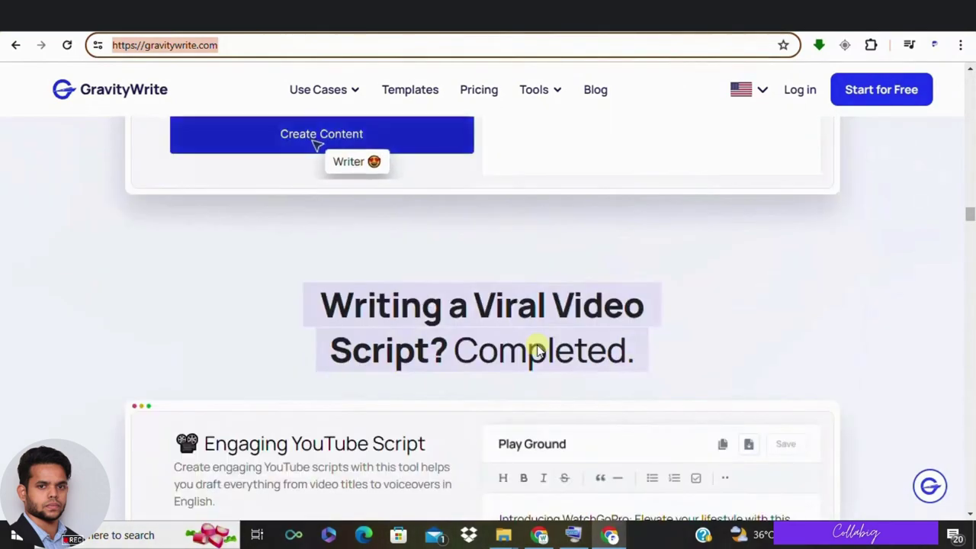
pyautogui.scroll(1, 536, 350)
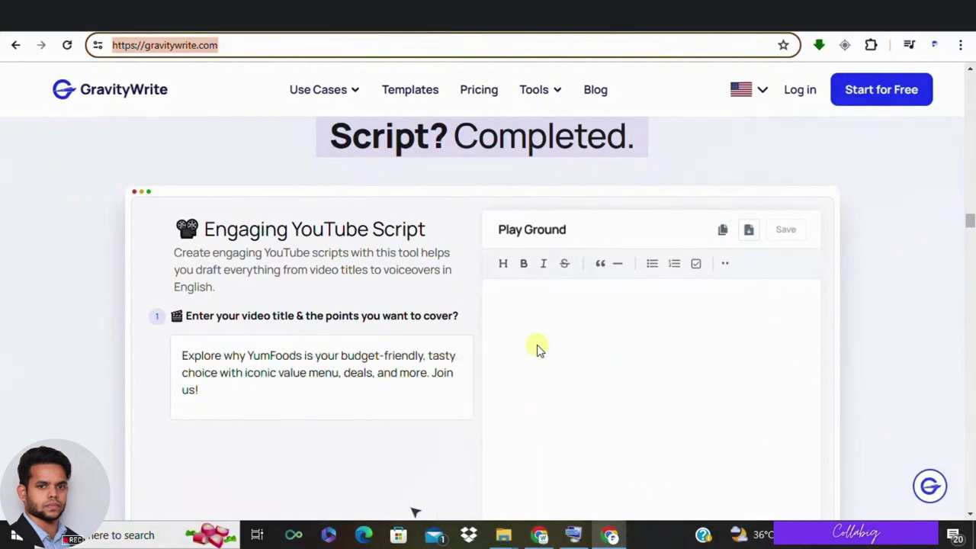
pyautogui.scroll(-2, 535, 349)
pyautogui.scroll(-7, 535, 349)
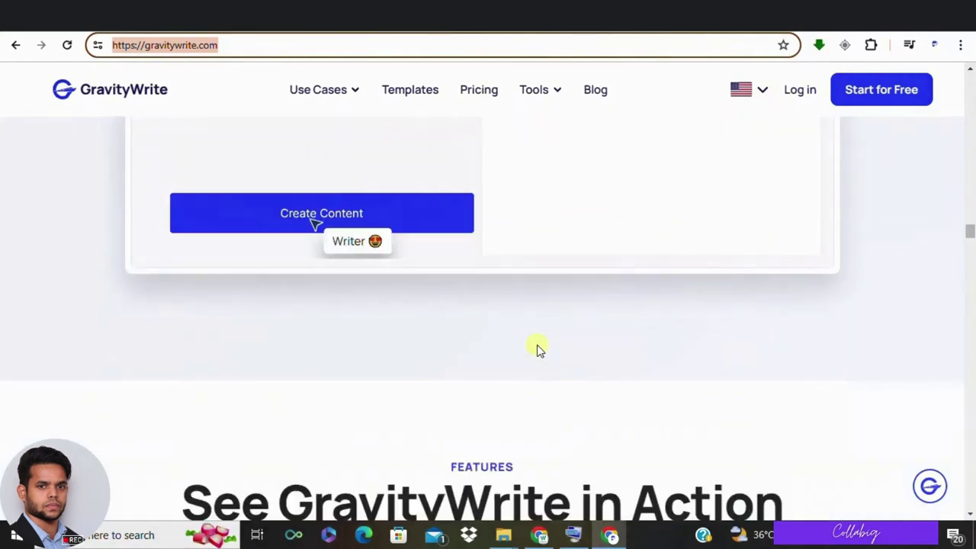
pyautogui.scroll(-3, 536, 349)
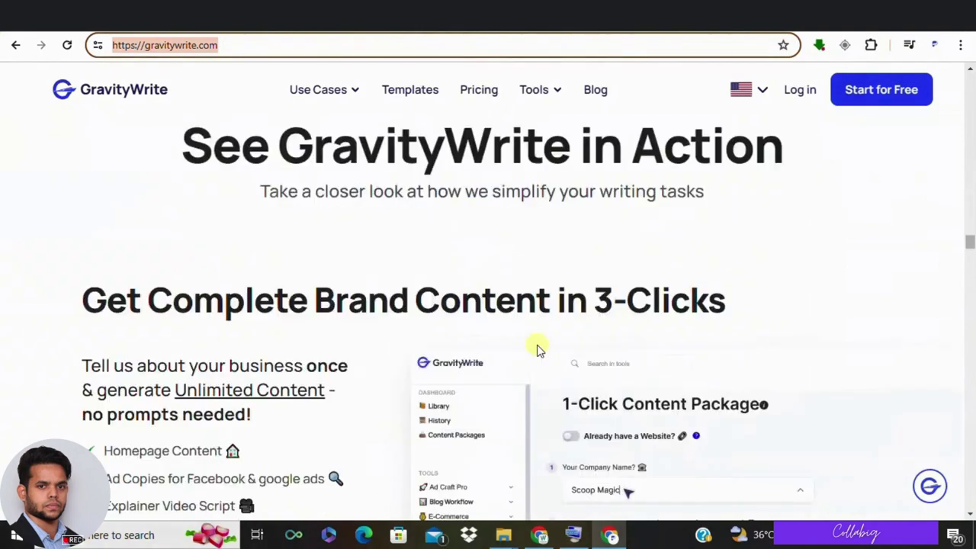
pyautogui.scroll(-1, 535, 349)
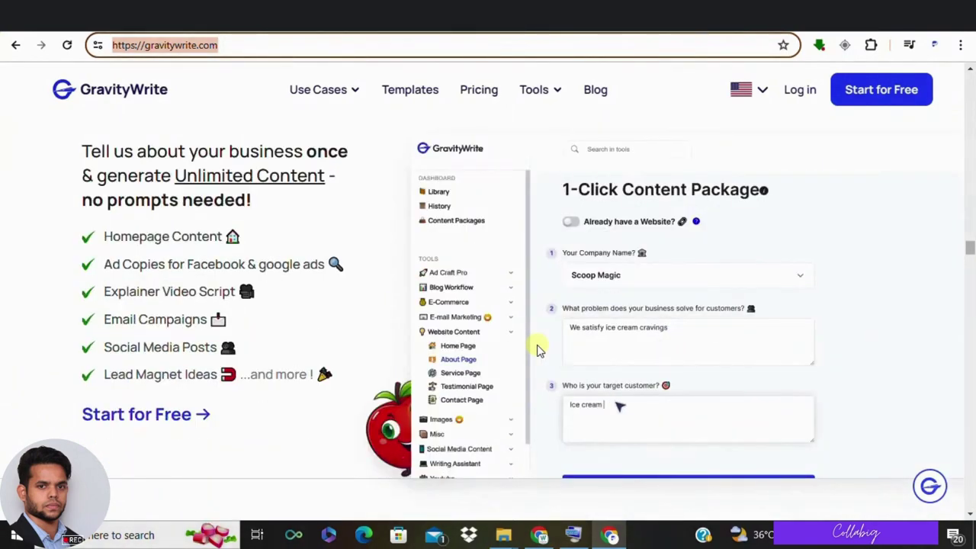
pyautogui.scroll(-6, 536, 349)
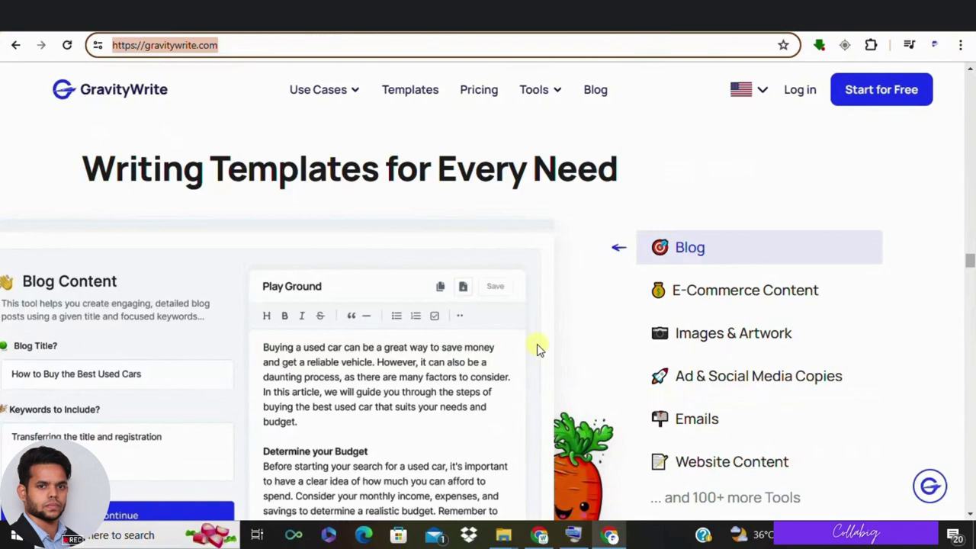
pyautogui.scroll(-2, 537, 349)
pyautogui.scroll(-6, 536, 349)
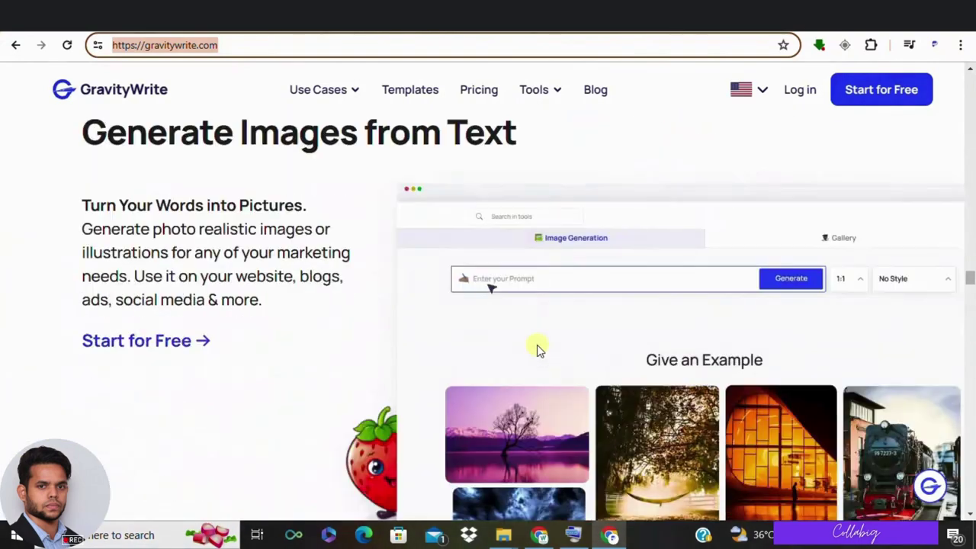
pyautogui.scroll(-1, 536, 349)
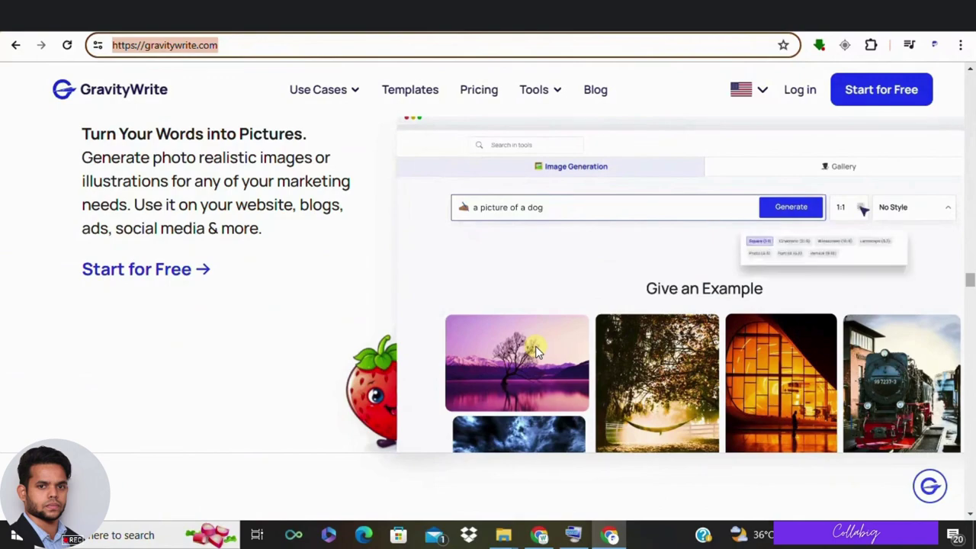
pyautogui.scroll(-5, 537, 351)
pyautogui.scroll(-2, 535, 355)
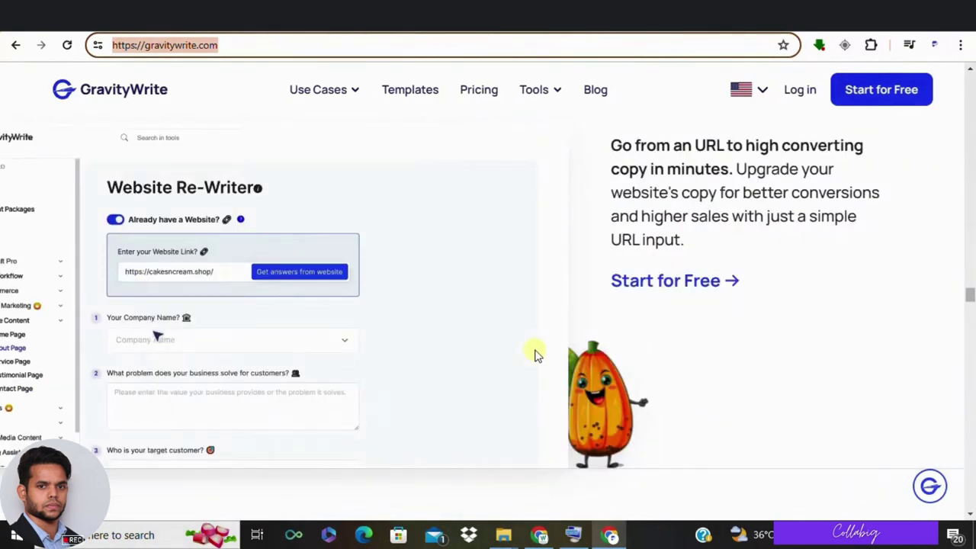
pyautogui.scroll(-6, 536, 354)
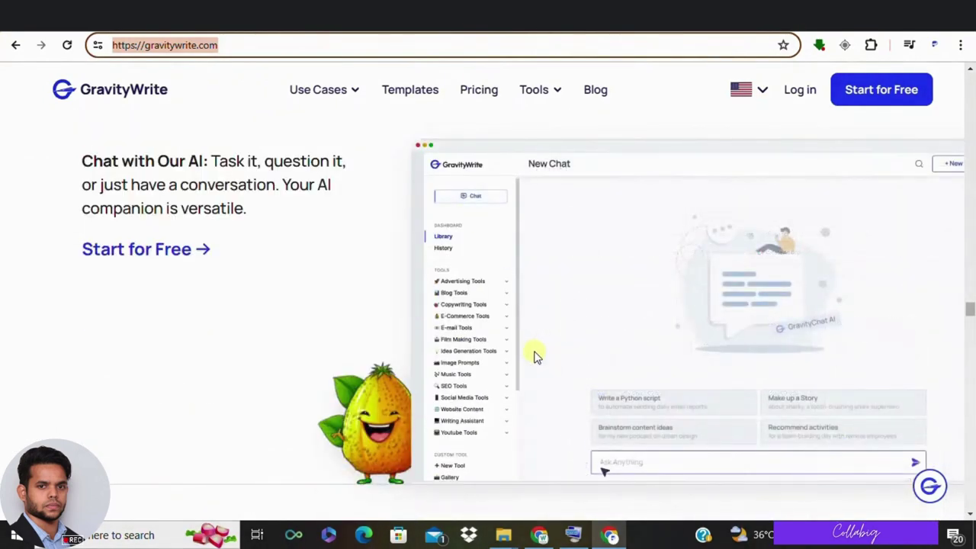
pyautogui.scroll(-7, 536, 356)
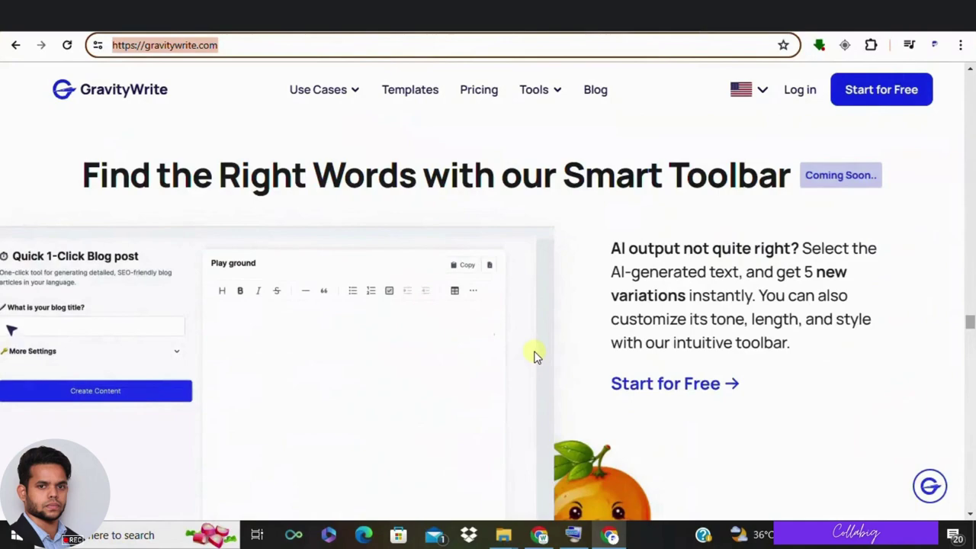
pyautogui.scroll(2, 417, 313)
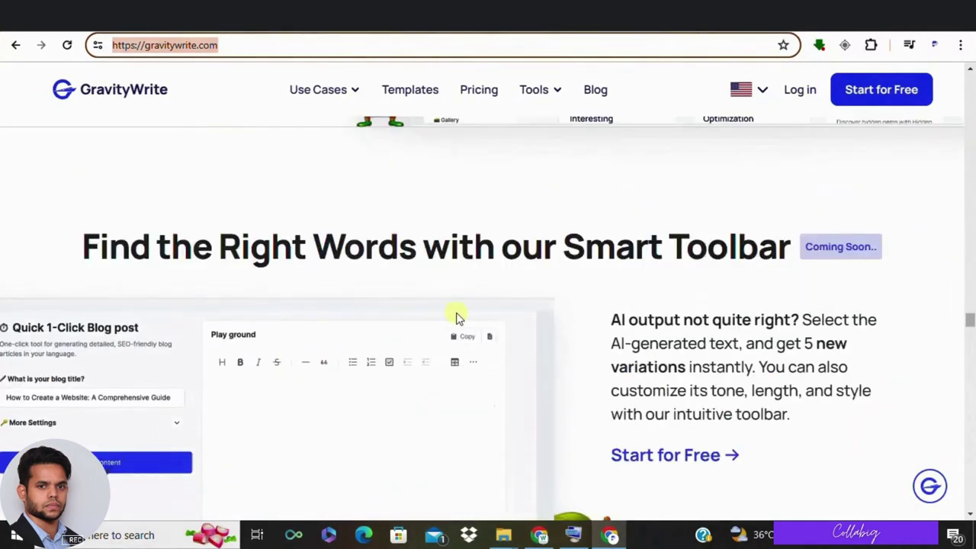
pyautogui.scroll(-7, 456, 314)
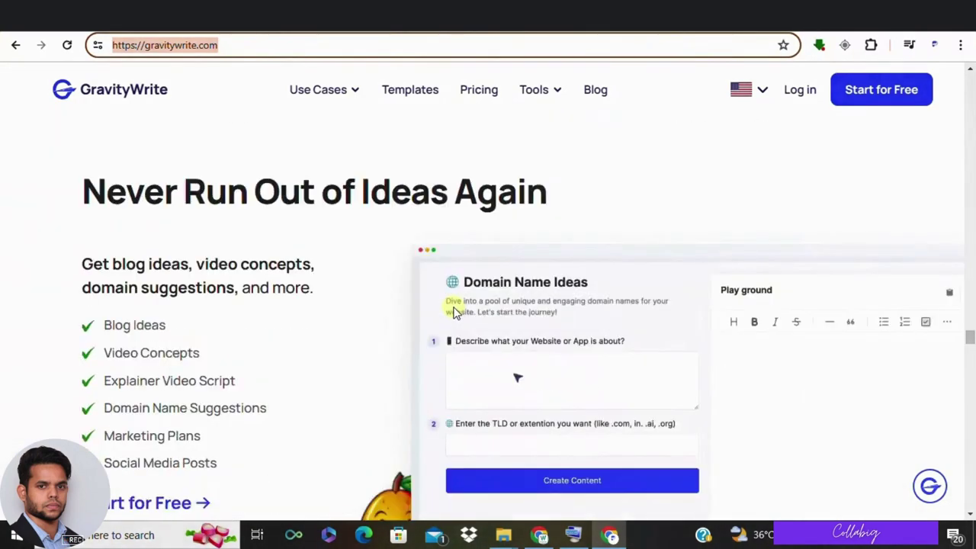
pyautogui.scroll(-1, 457, 313)
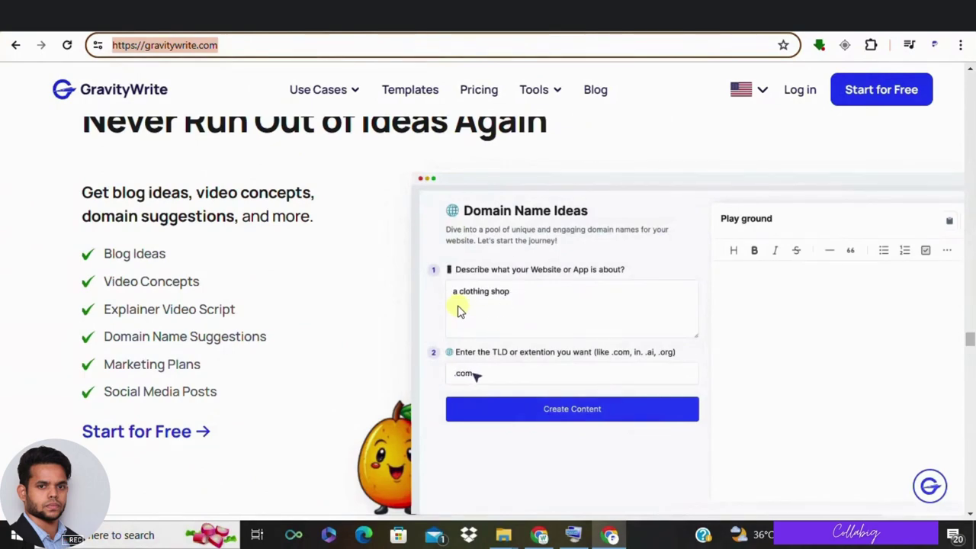
pyautogui.scroll(-5, 457, 311)
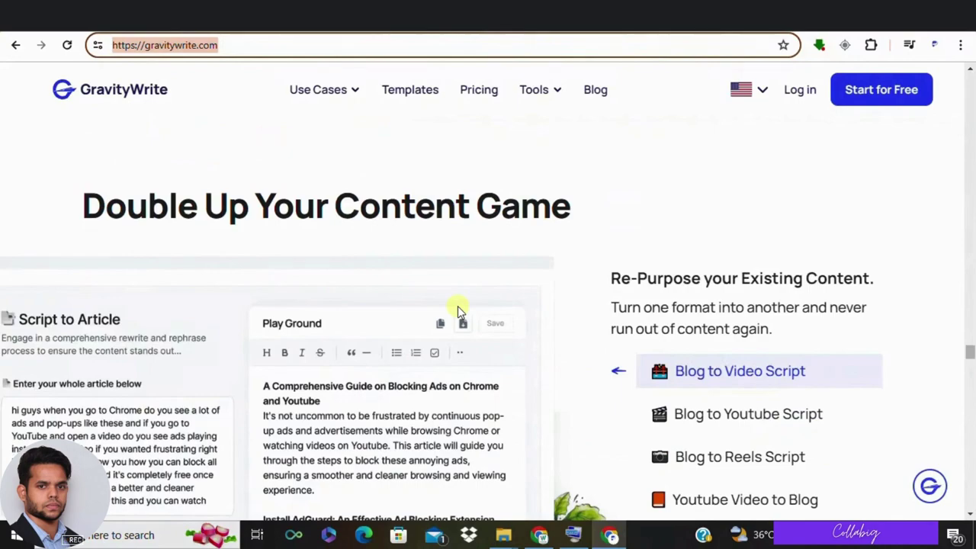
pyautogui.scroll(-9, 457, 310)
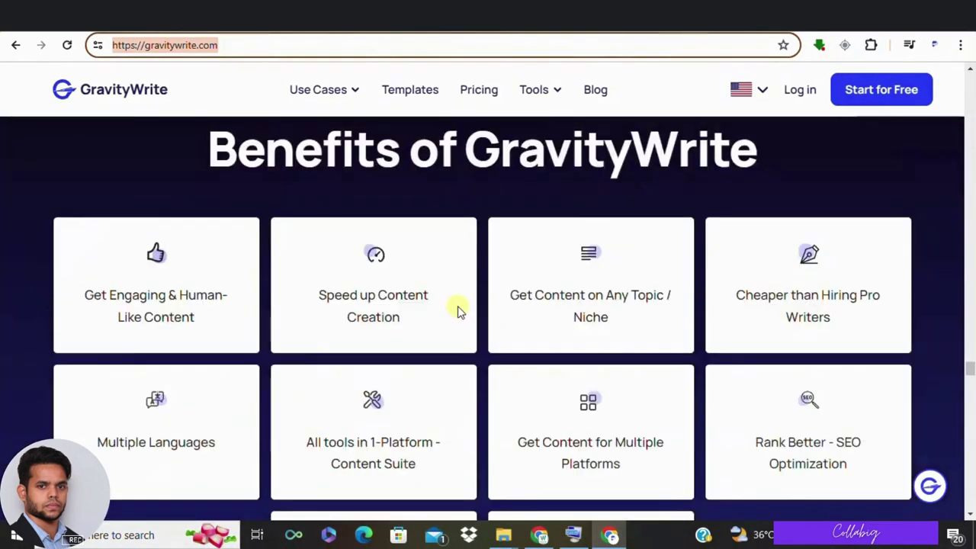
pyautogui.scroll(-8, 457, 310)
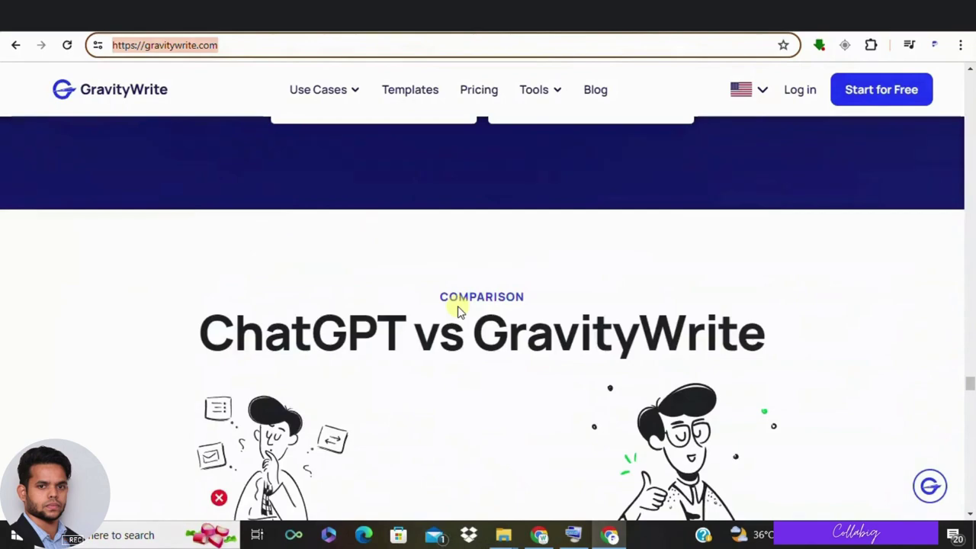
pyautogui.scroll(-3, 457, 310)
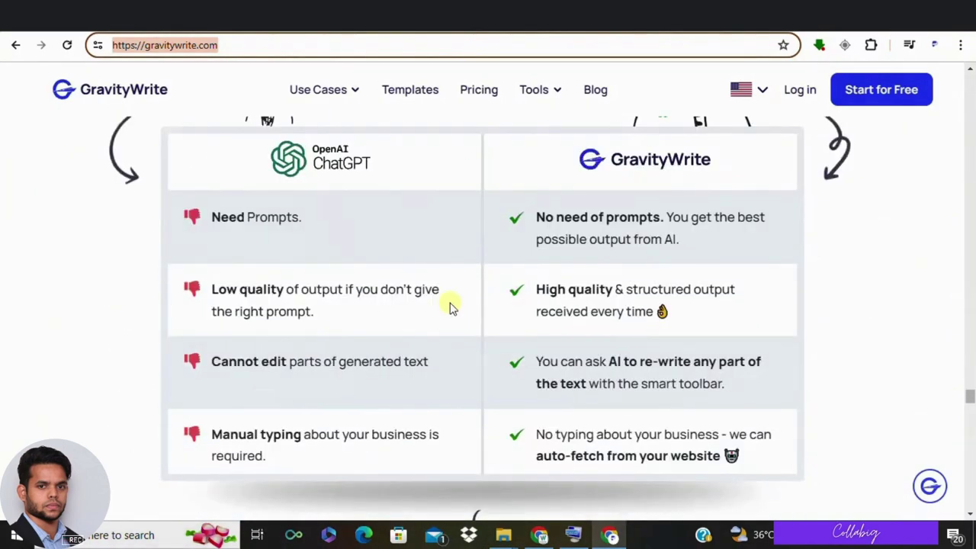
pyautogui.scroll(-8, 450, 308)
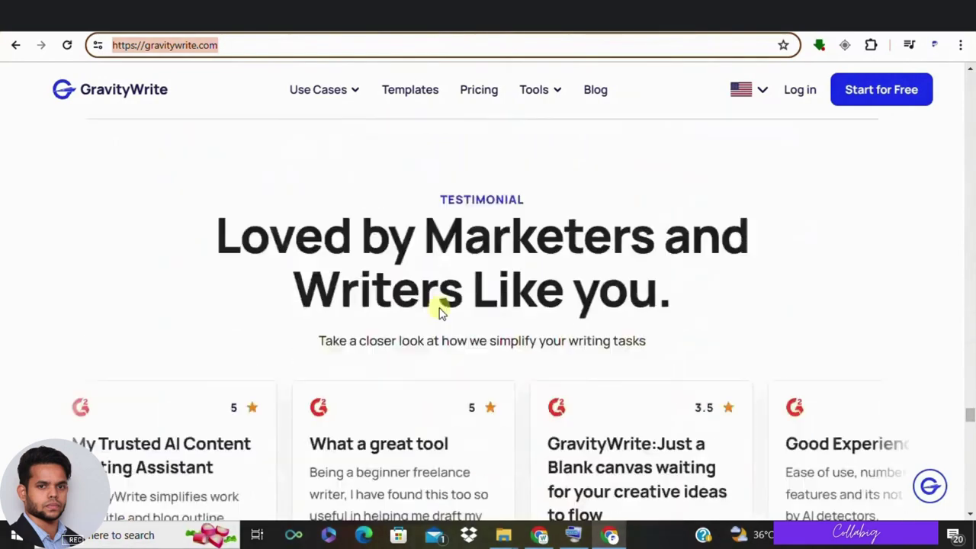
pyautogui.scroll(-5, 440, 311)
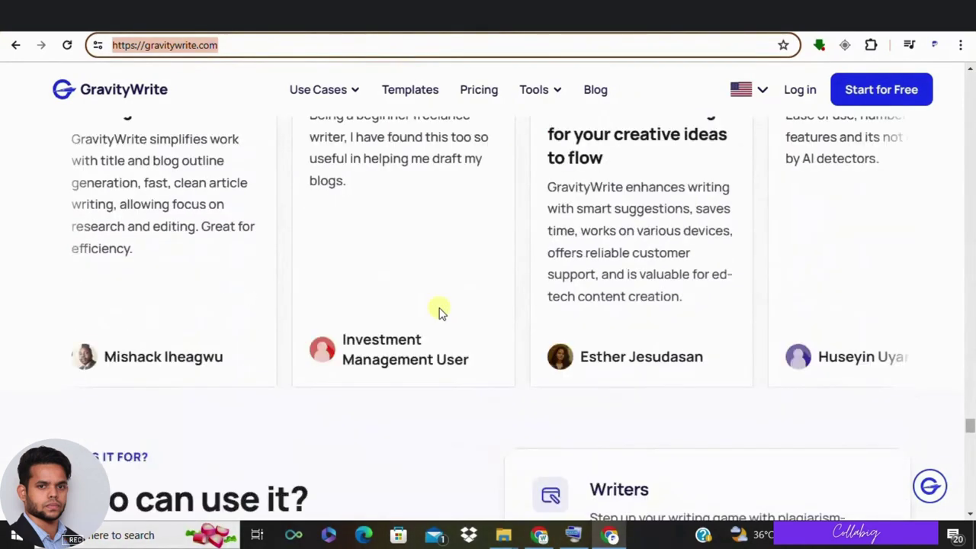
pyautogui.scroll(-3, 441, 311)
pyautogui.scroll(-1, 439, 311)
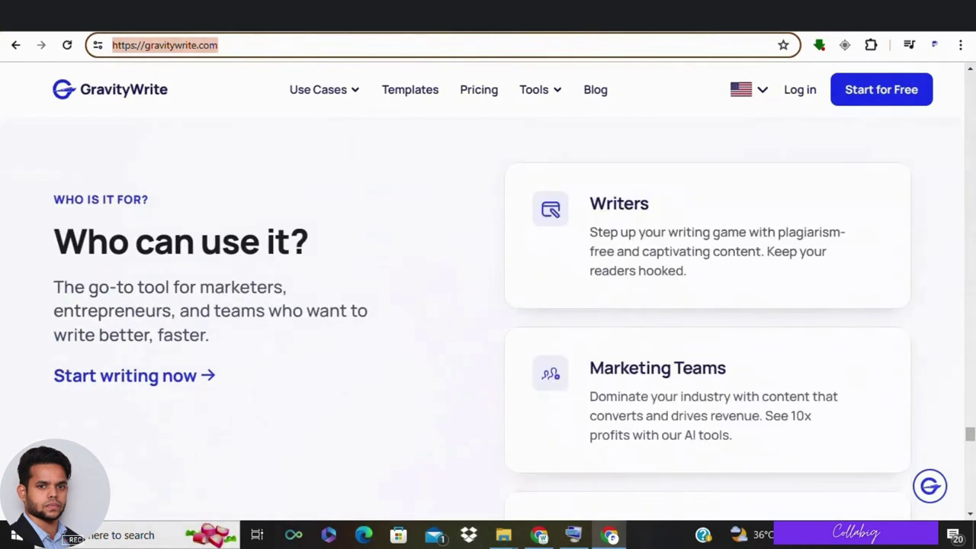
# Go to the Collabig ABS registration page and return to its secret affiliate system headline
pyautogui.click(664, 16)
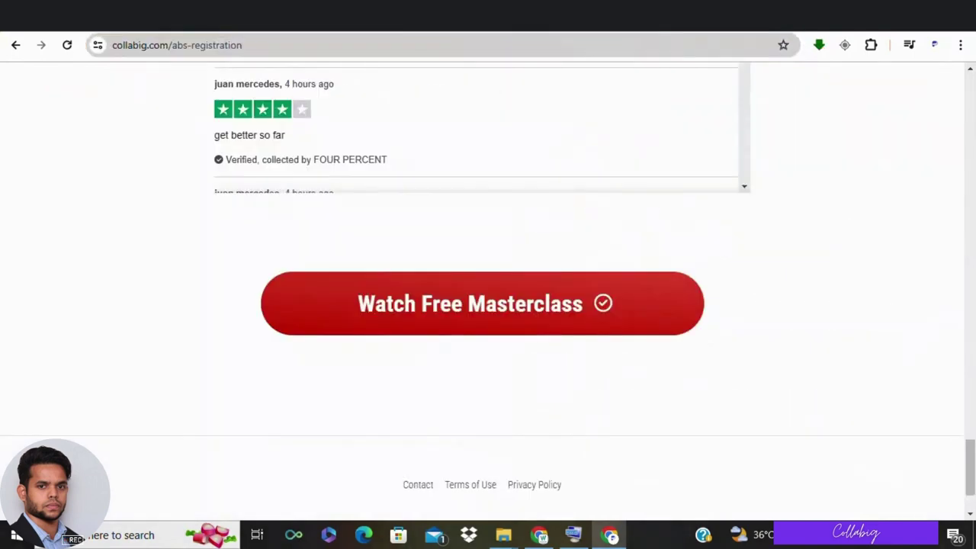
pyautogui.scroll(3, 667, 140)
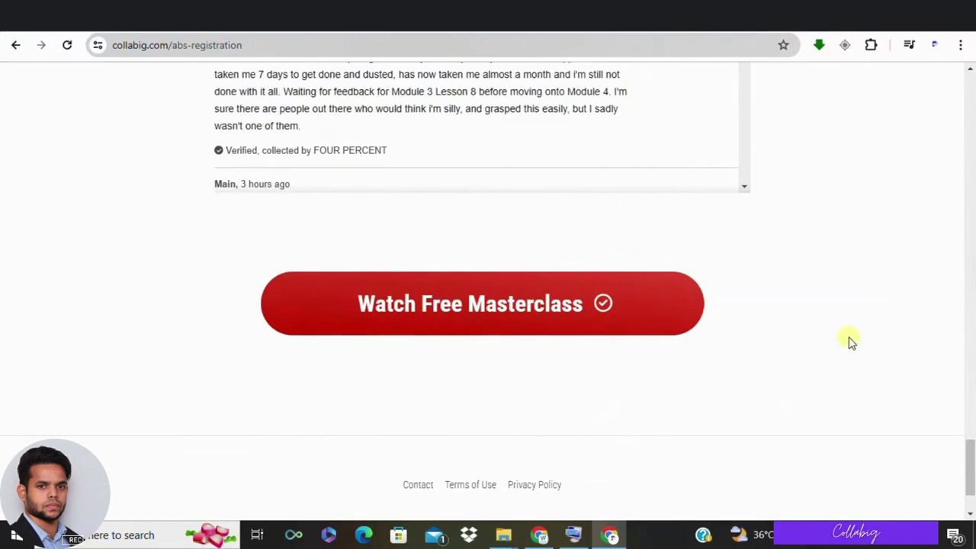
pyautogui.scroll(10, 893, 305)
pyautogui.scroll(10, 892, 300)
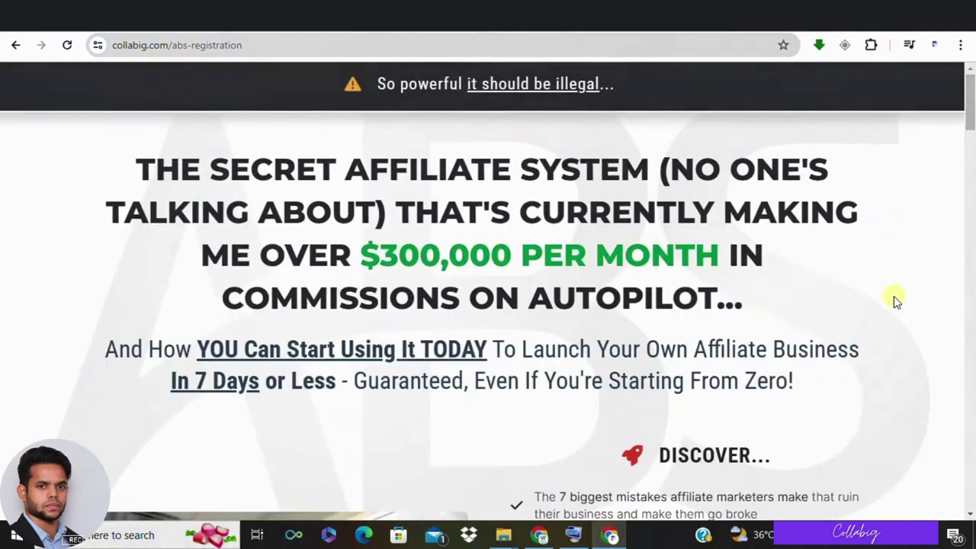